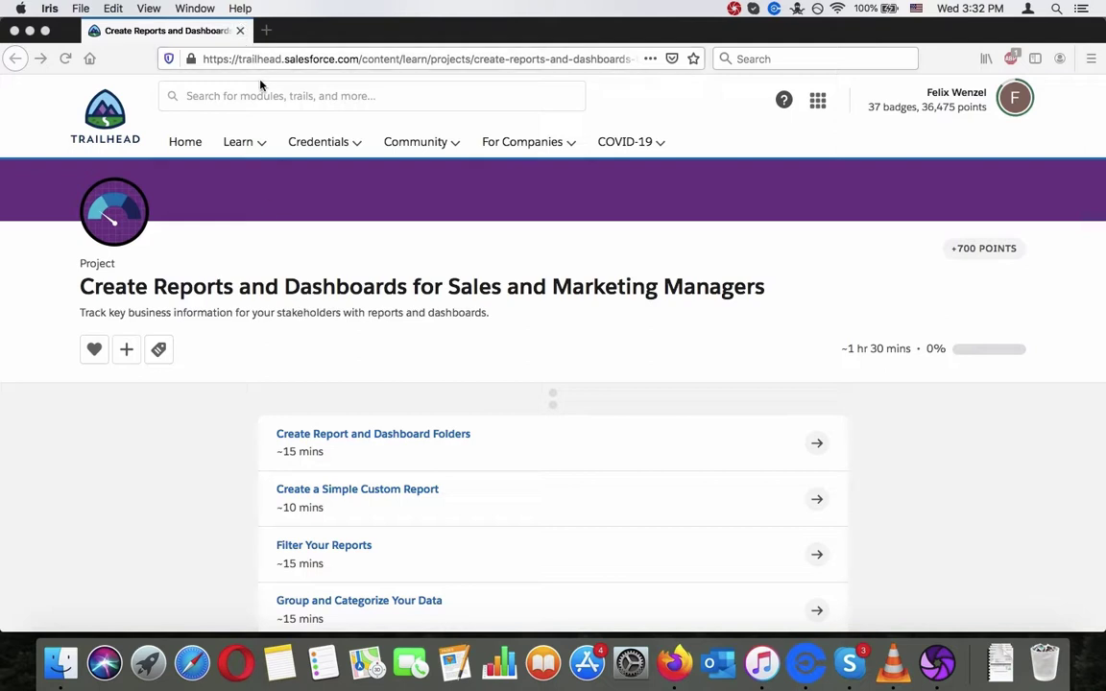
Open the 'Create Report and Dashboard Folders' unit in Trailhead
click(379, 298)
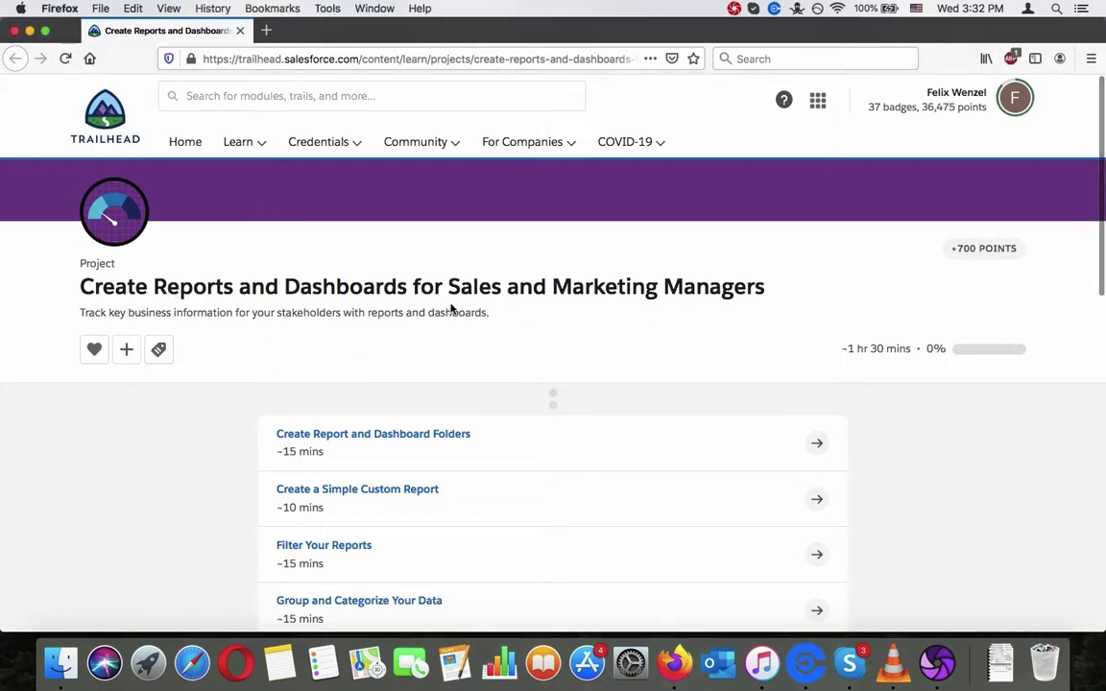
scroll(176, 400, down, 4)
scroll(175, 402, up, 3)
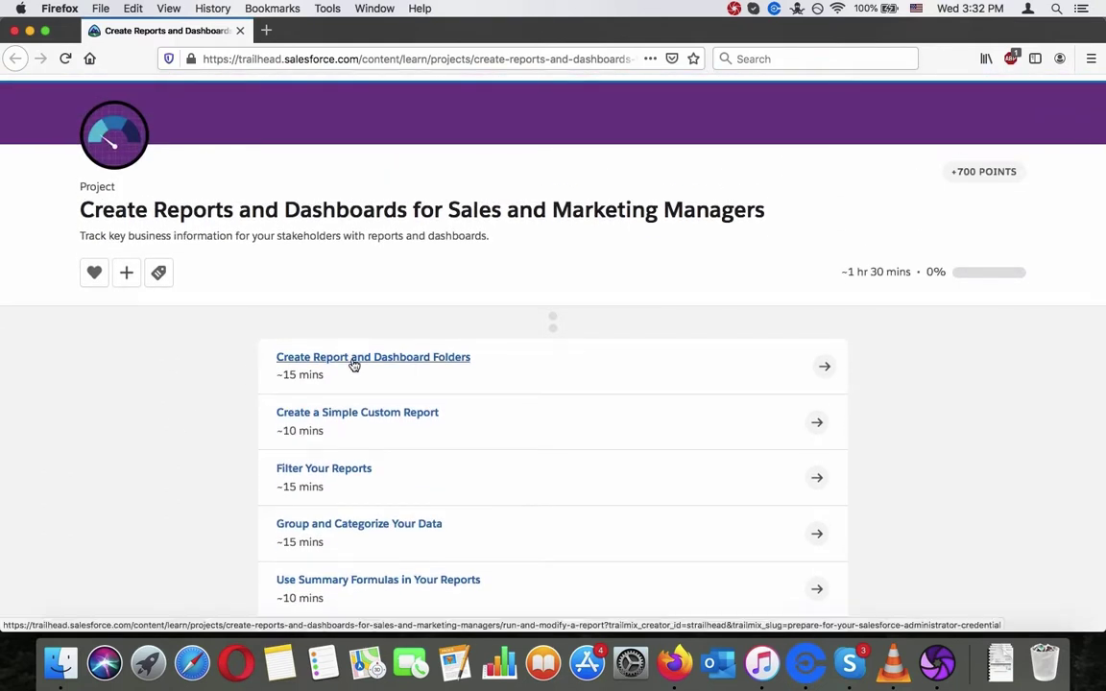
click(353, 366)
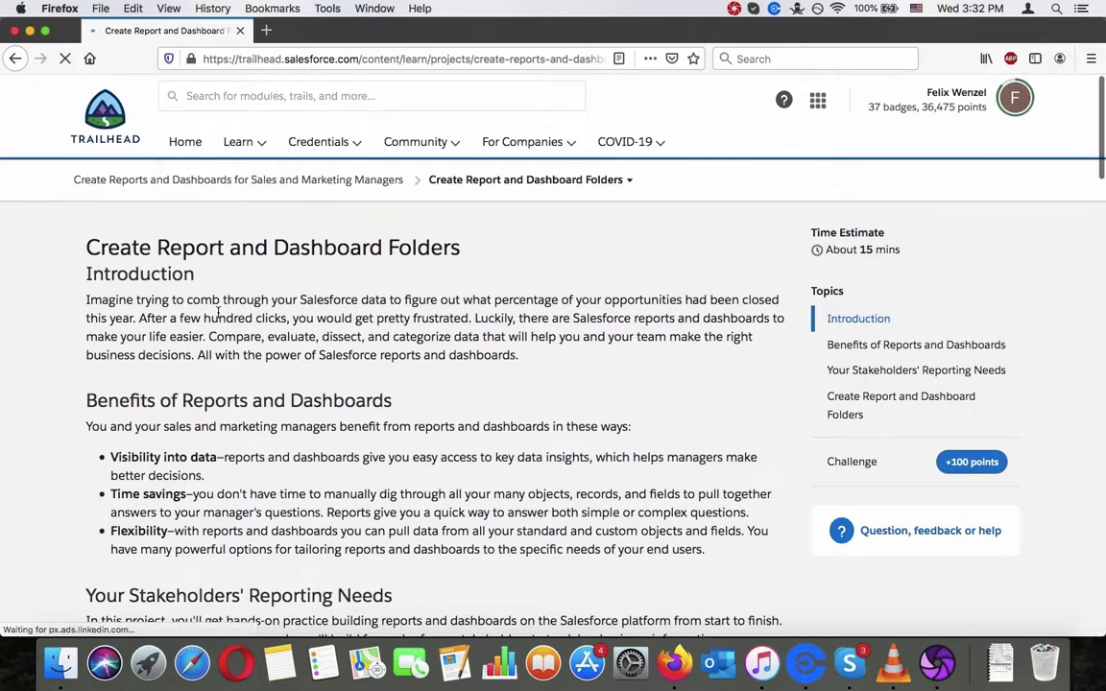
Read the unit's Introduction, highlighting the rest of its paragraph
scroll(219, 312, down, 1)
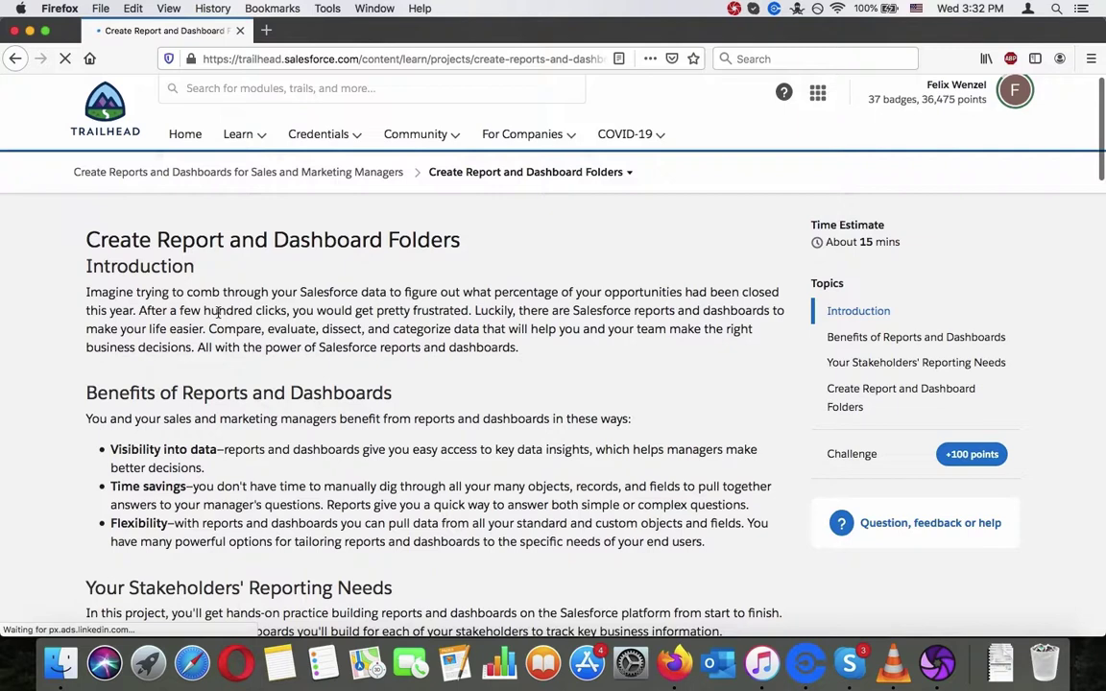
scroll(219, 312, down, 2)
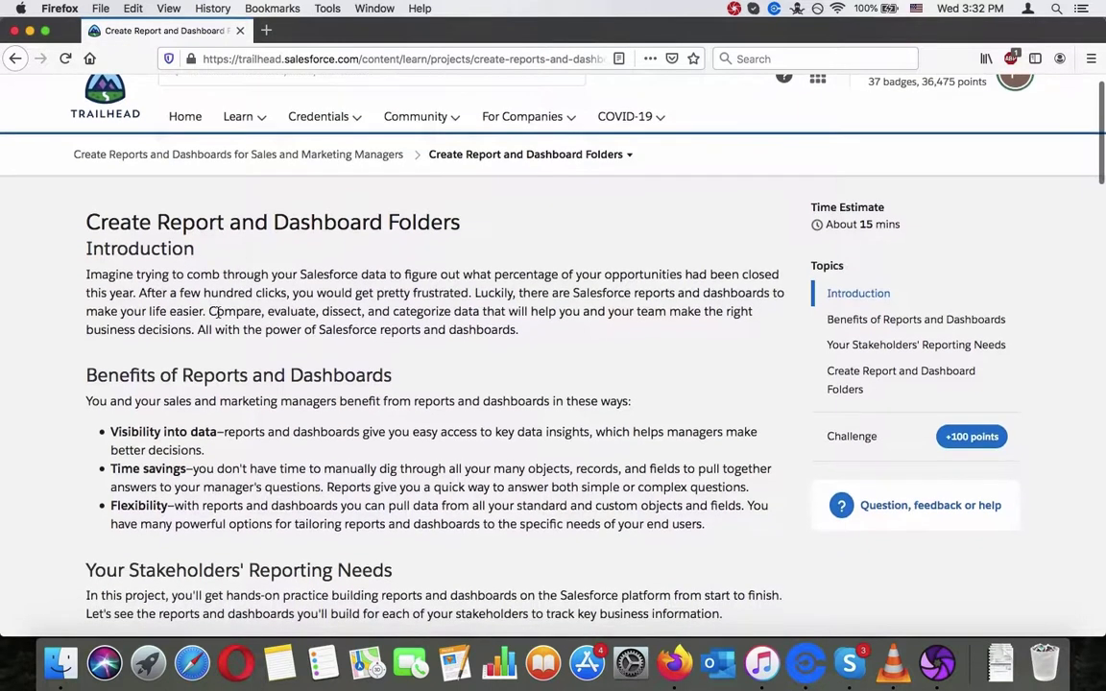
scroll(219, 312, down, 1)
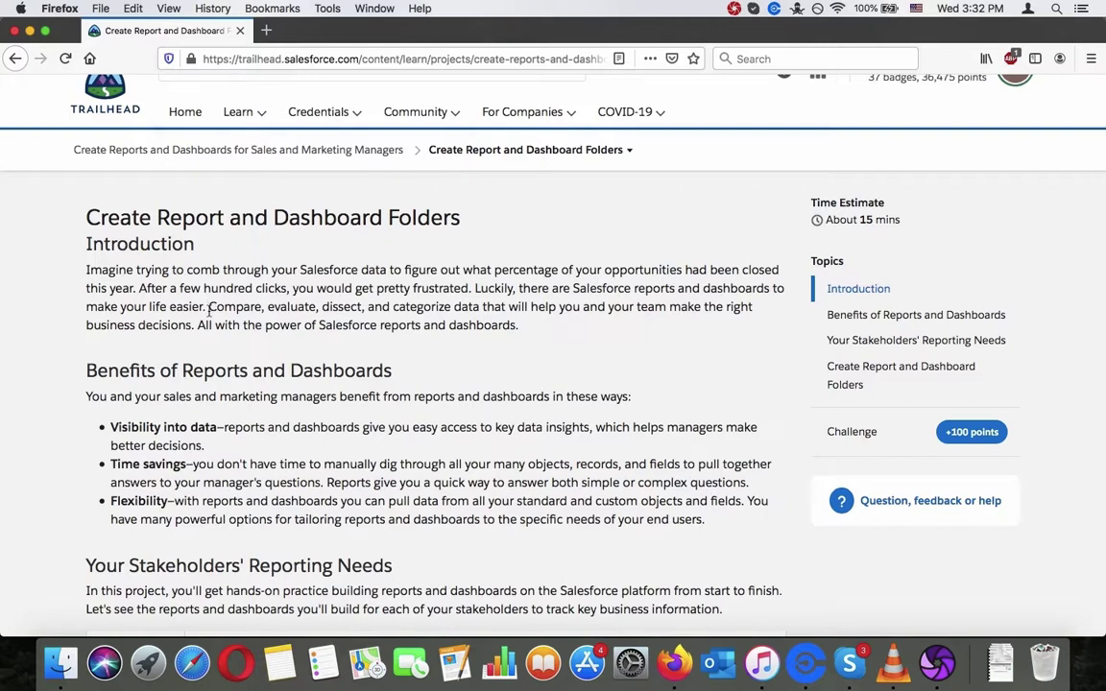
drag(210, 308, 205, 341)
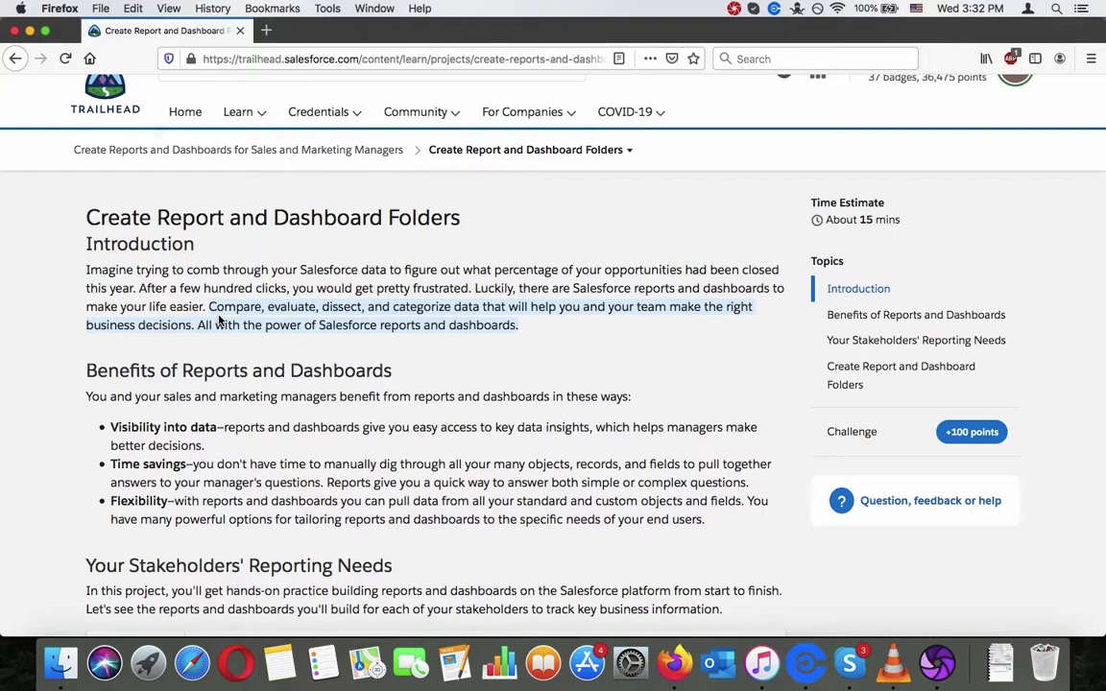
click(219, 322)
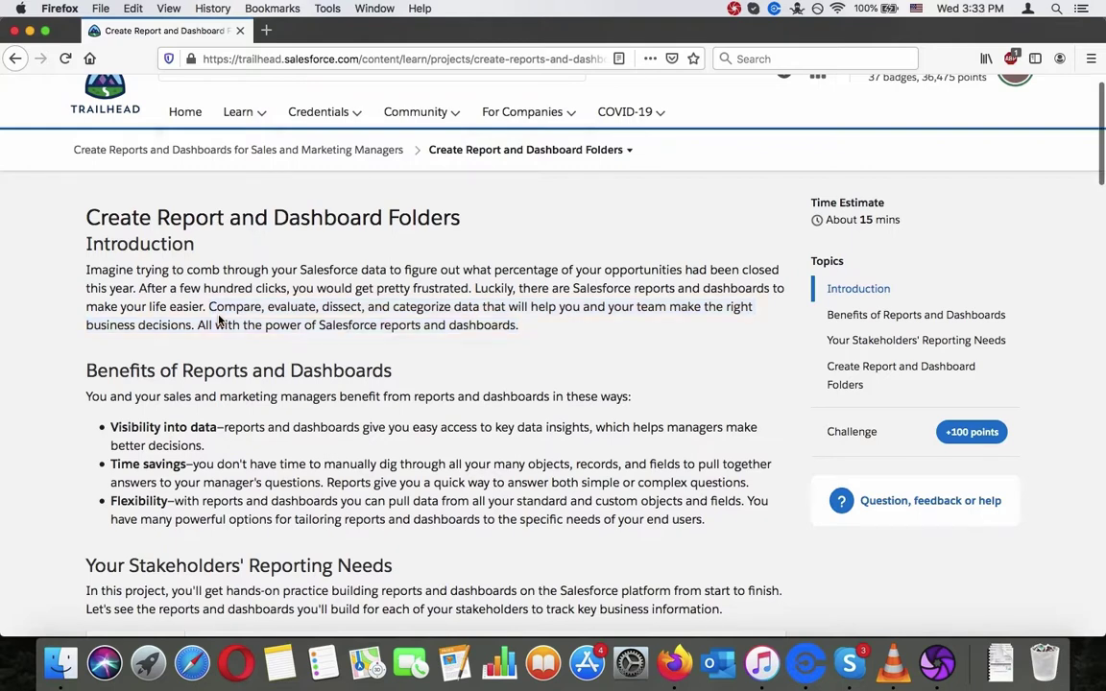
Read through the Benefits of Reports and Dashboards section
scroll(219, 317, down, 1)
scroll(219, 317, down, 2)
triple_click(219, 315)
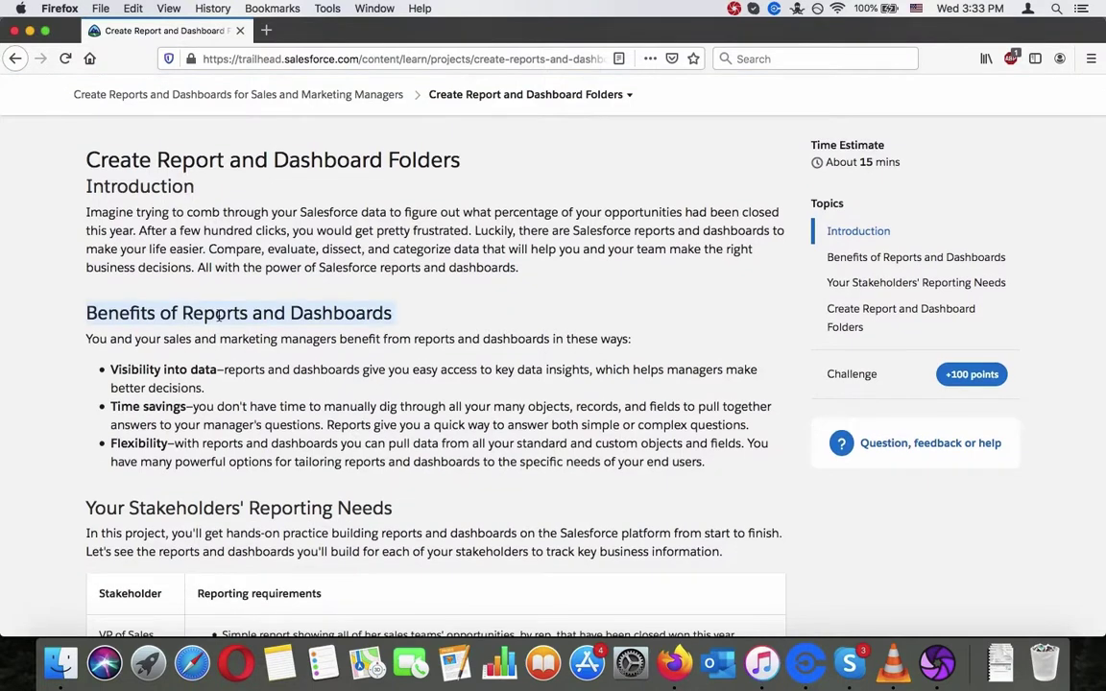
scroll(219, 314, down, 1)
triple_click(219, 317)
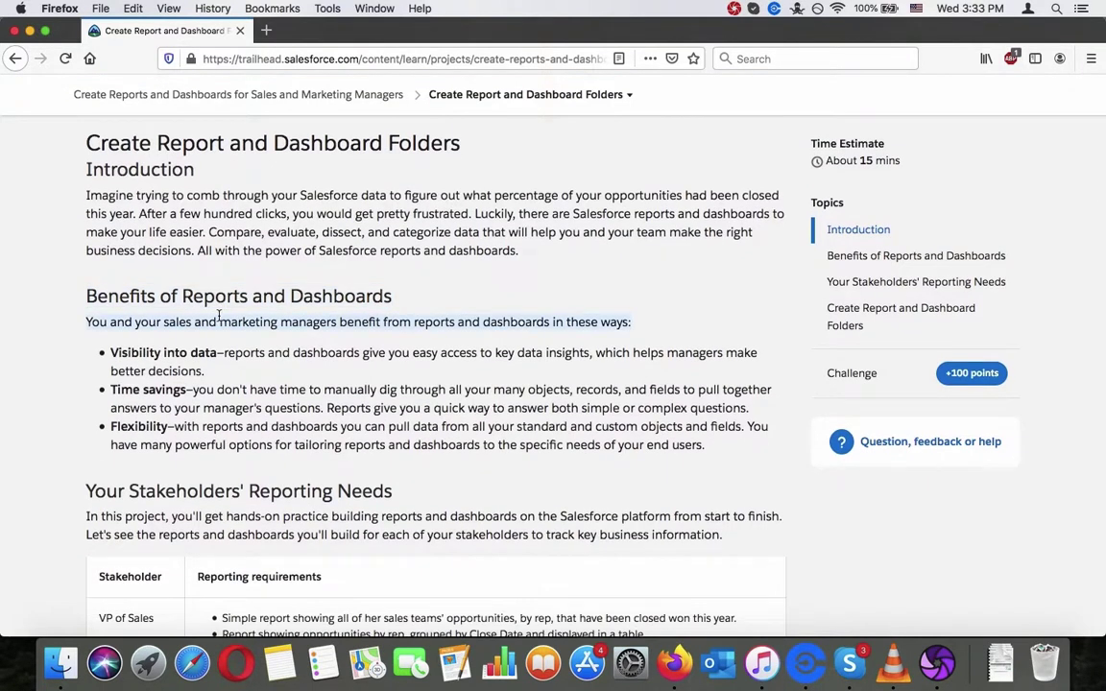
scroll(219, 317, down, 1)
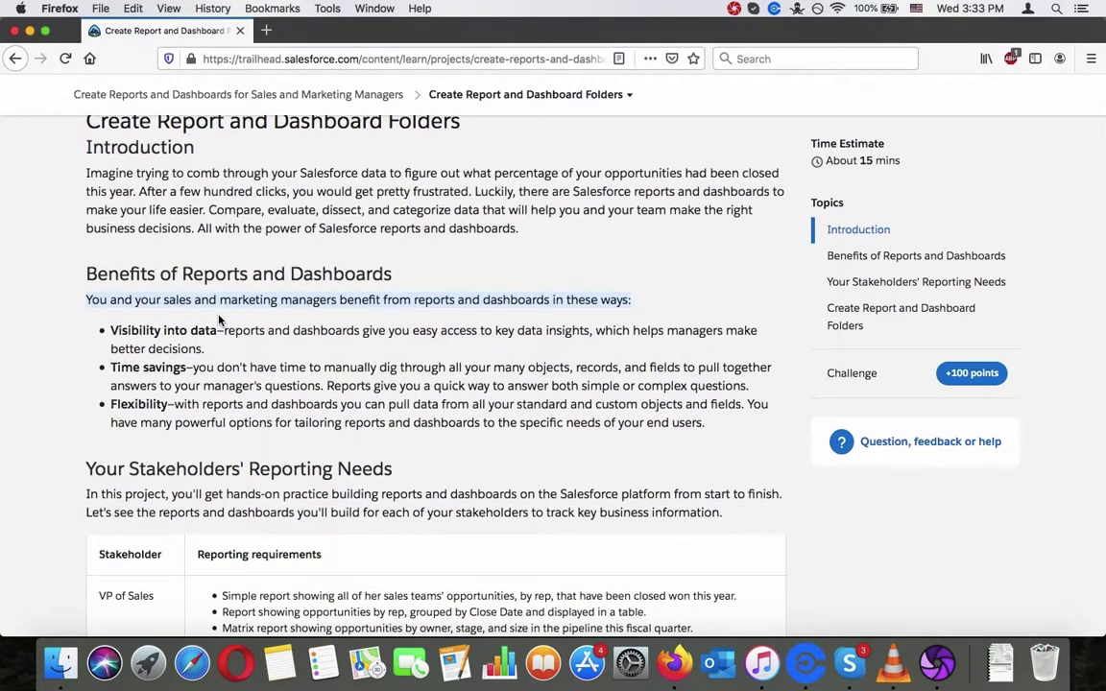
click(219, 320)
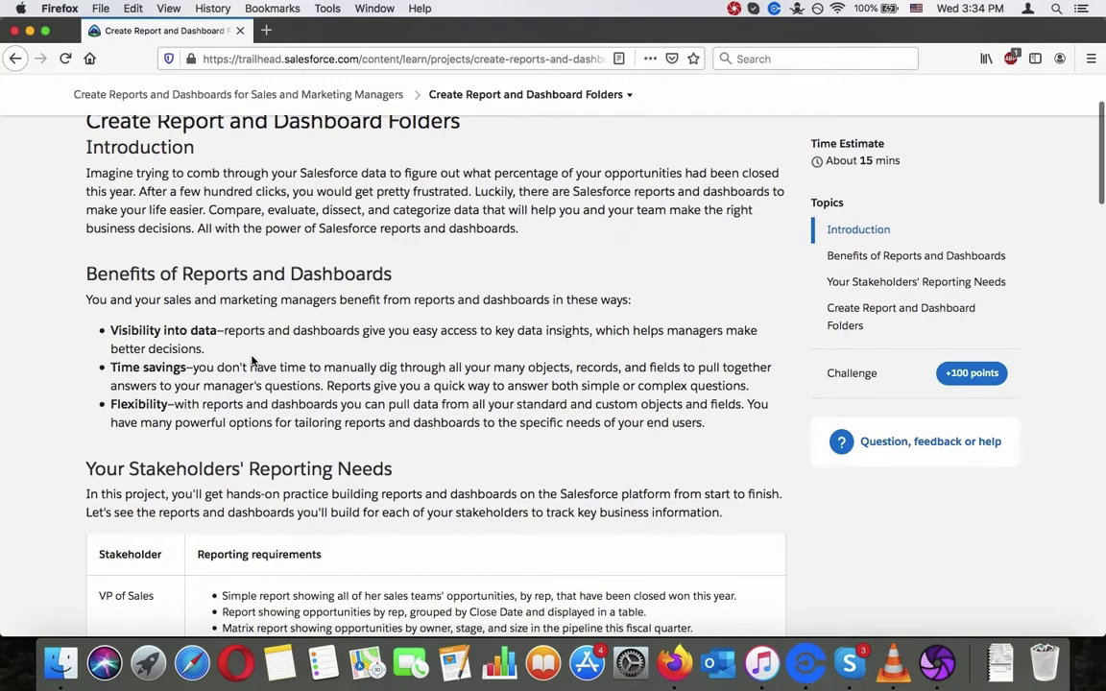
scroll(252, 360, down, 3)
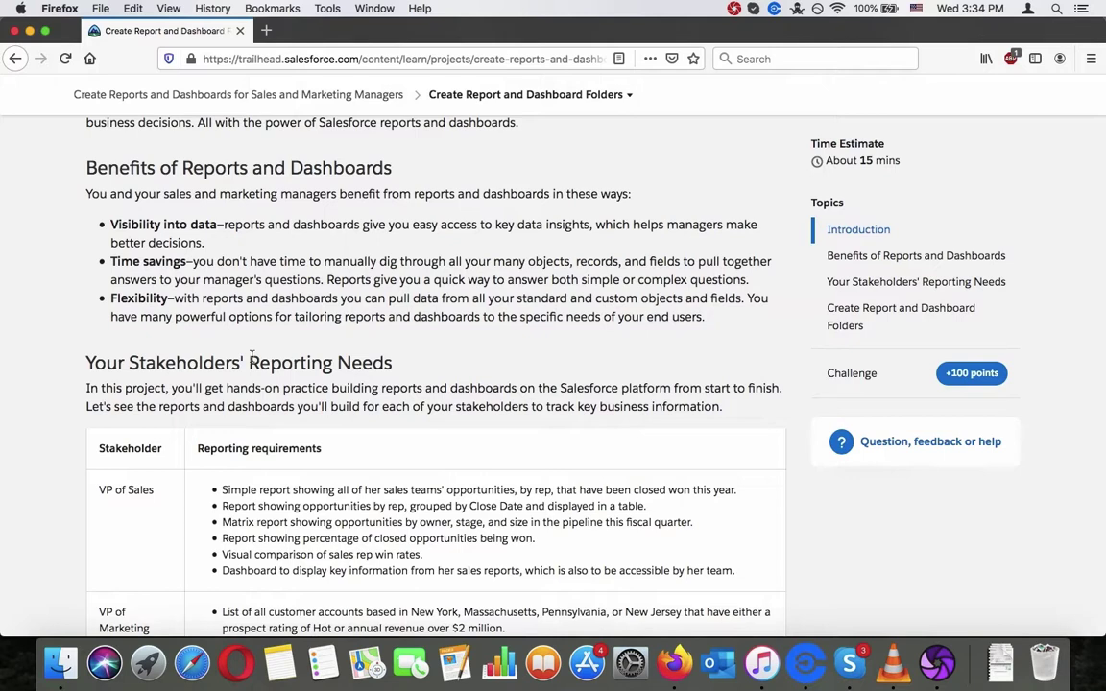
Read the VP of Sales requirements: matrix report, closed-won percentage, win-rate comparison and dashboard
scroll(251, 357, down, 5)
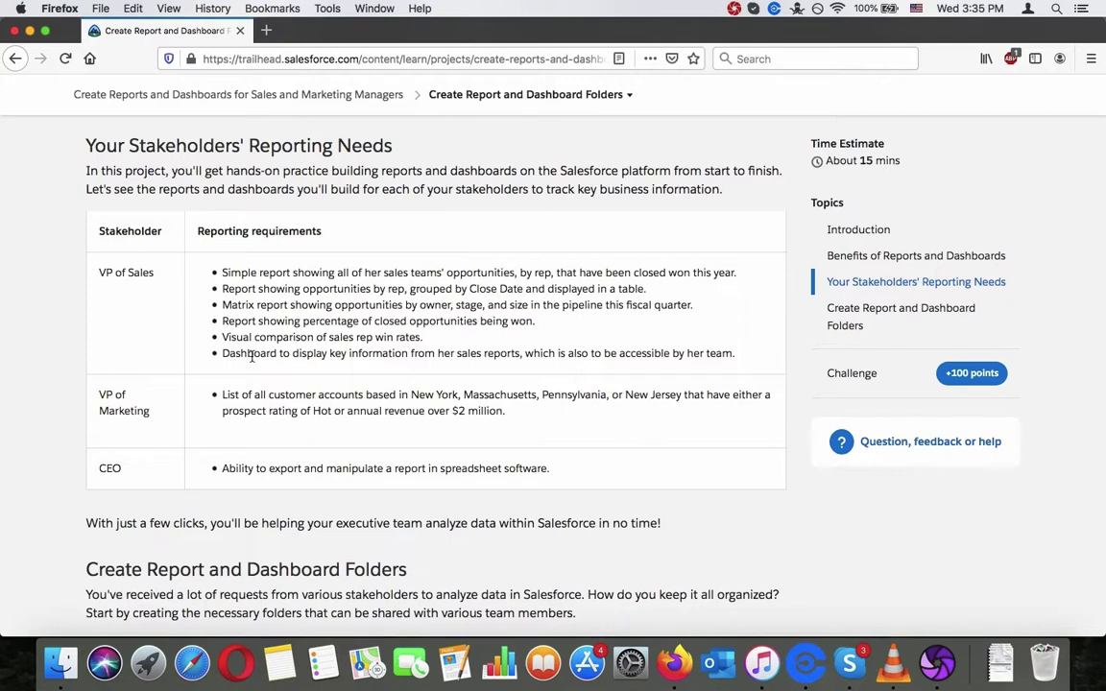
triple_click(268, 273)
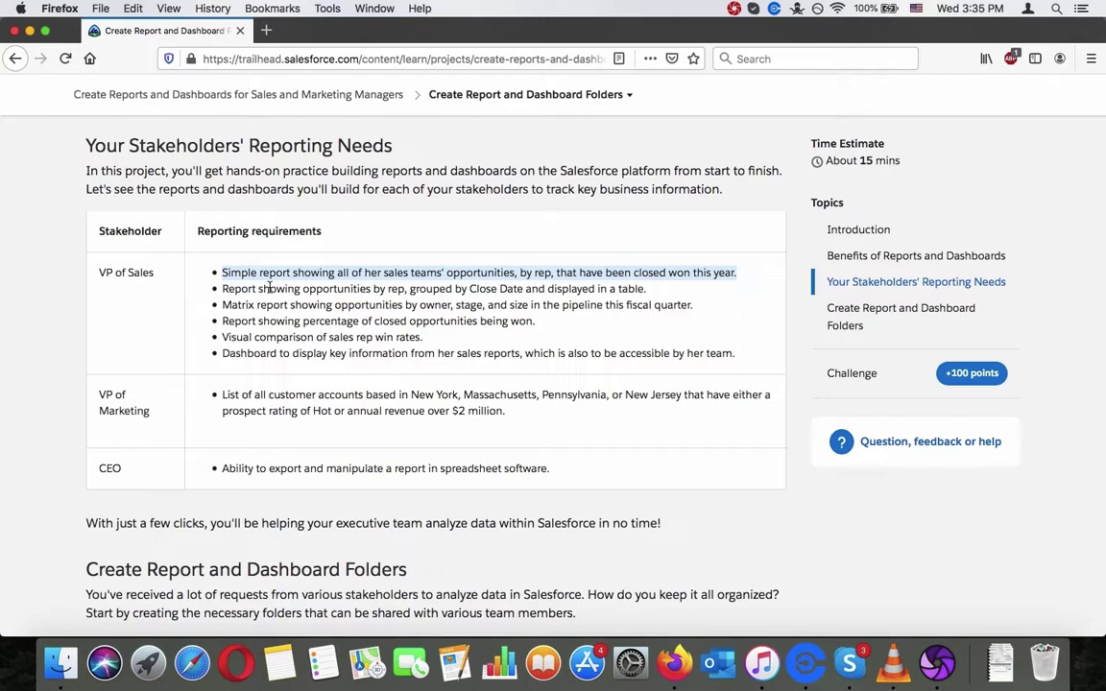
triple_click(270, 289)
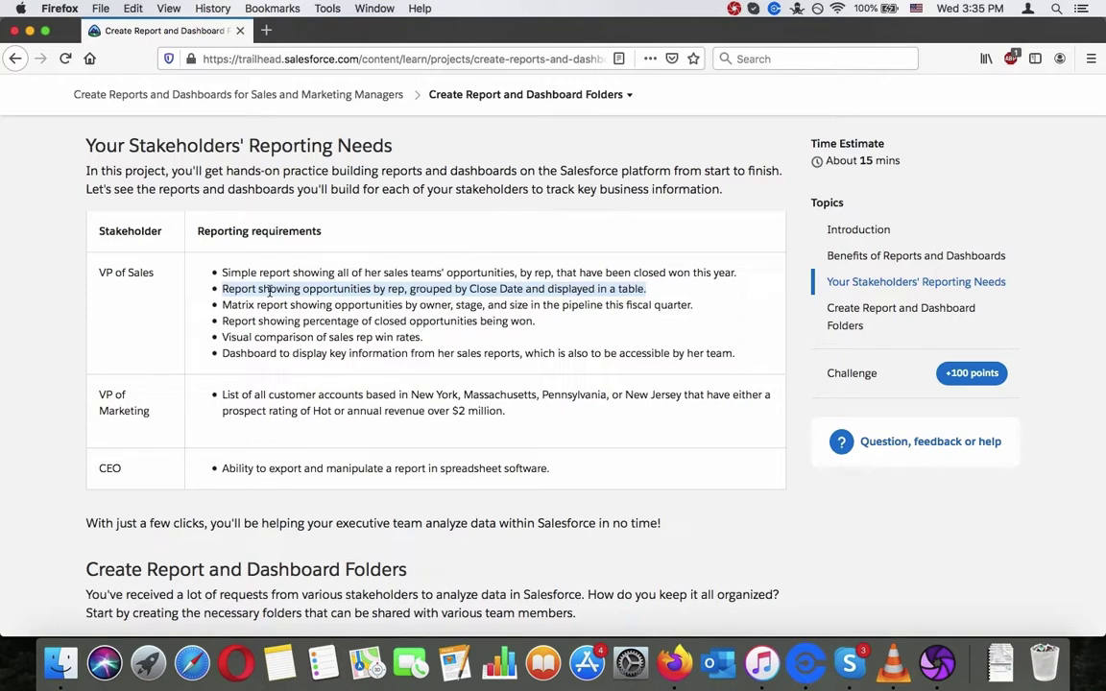
triple_click(274, 304)
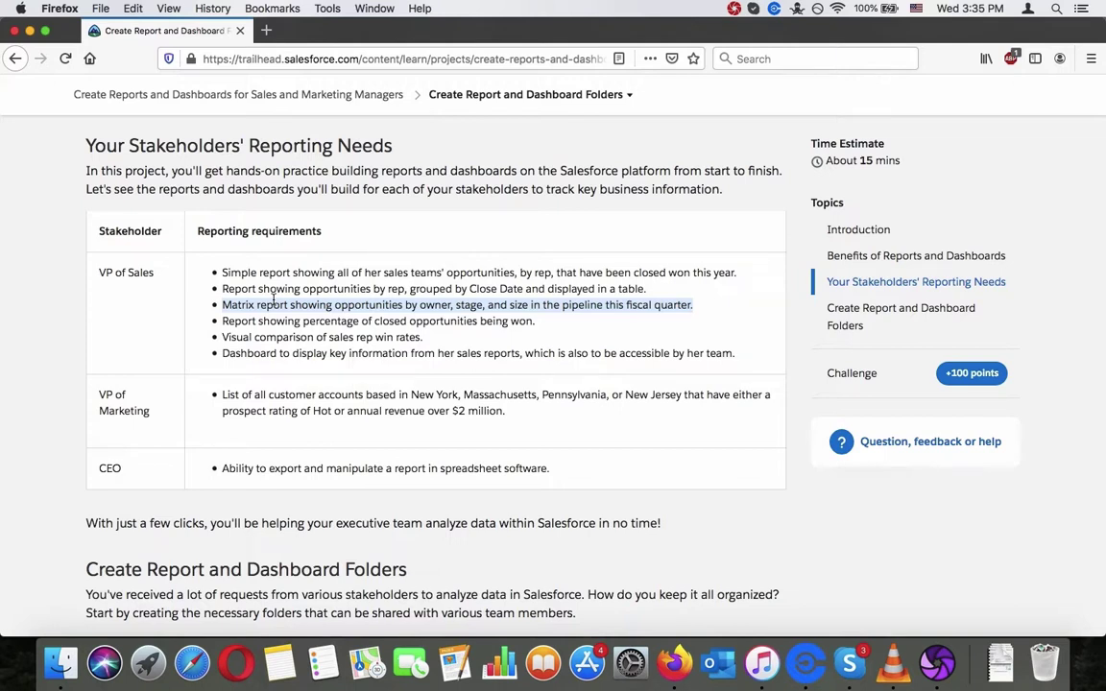
triple_click(274, 321)
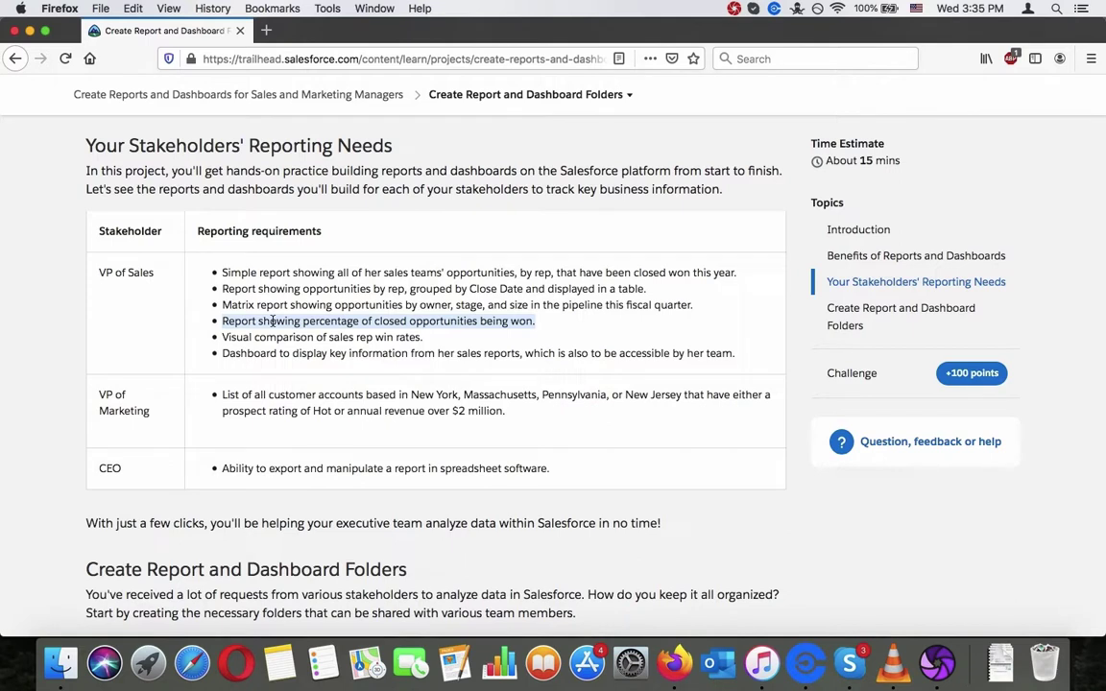
triple_click(278, 337)
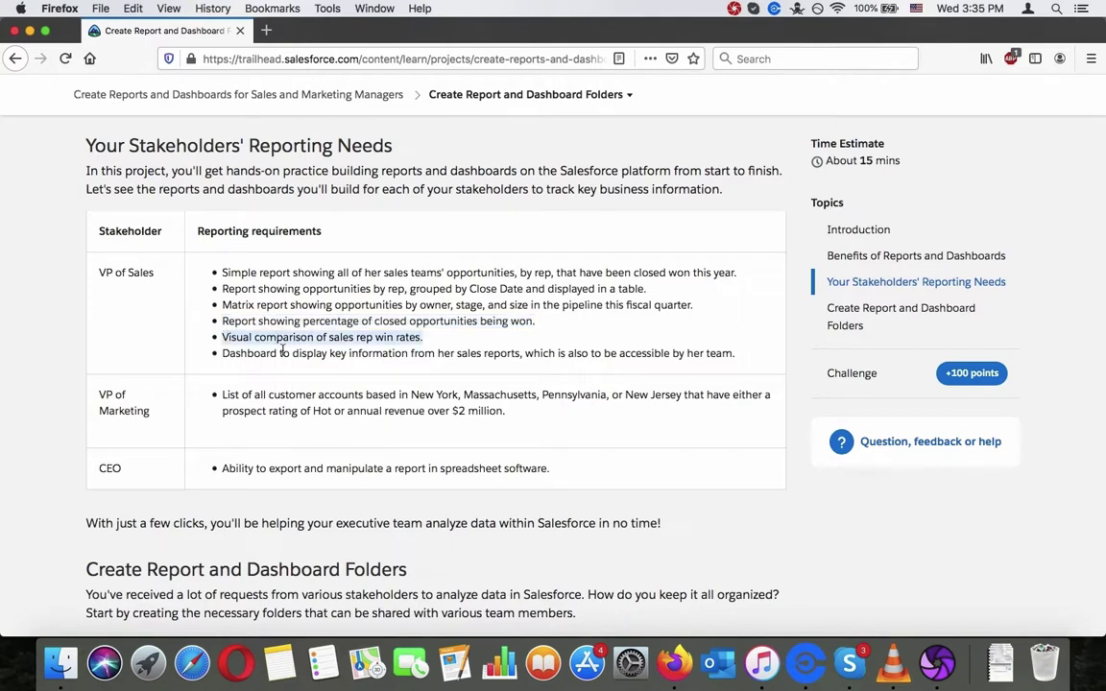
triple_click(283, 353)
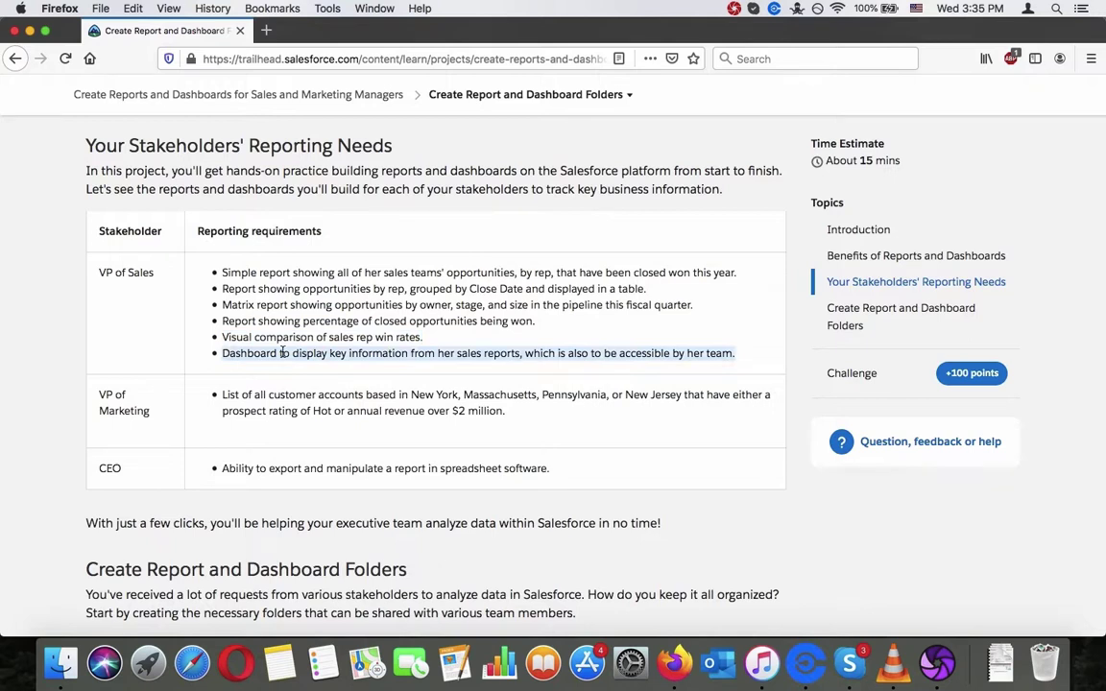
scroll(282, 352, down, 2)
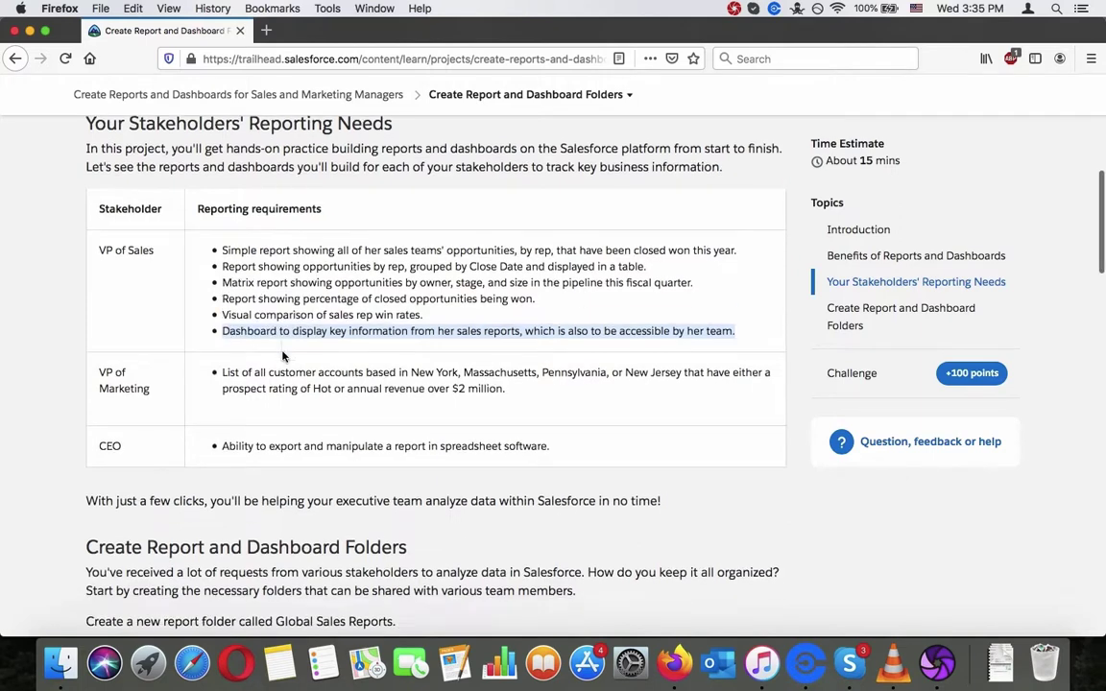
triple_click(282, 352)
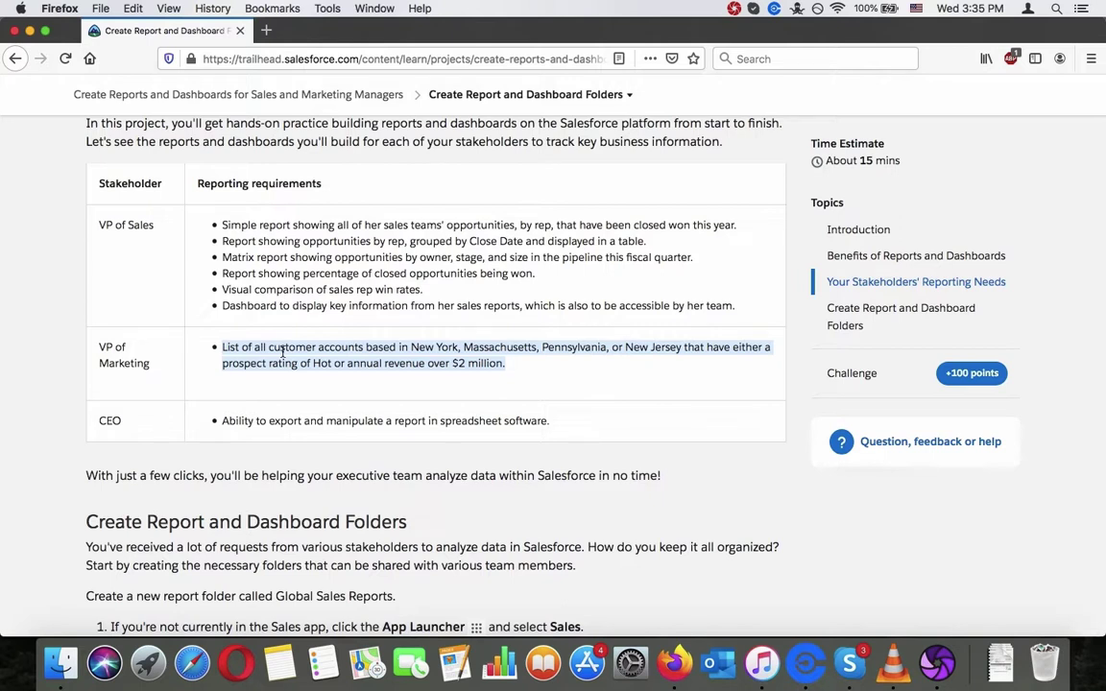
scroll(282, 354, down, 2)
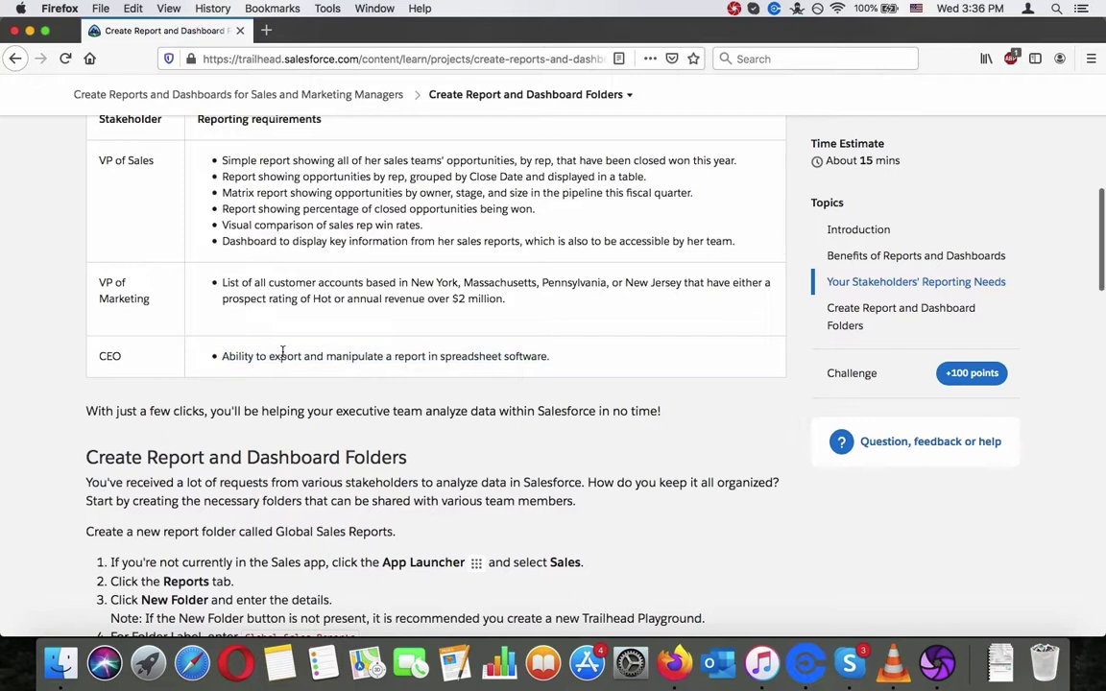
scroll(283, 353, down, 1)
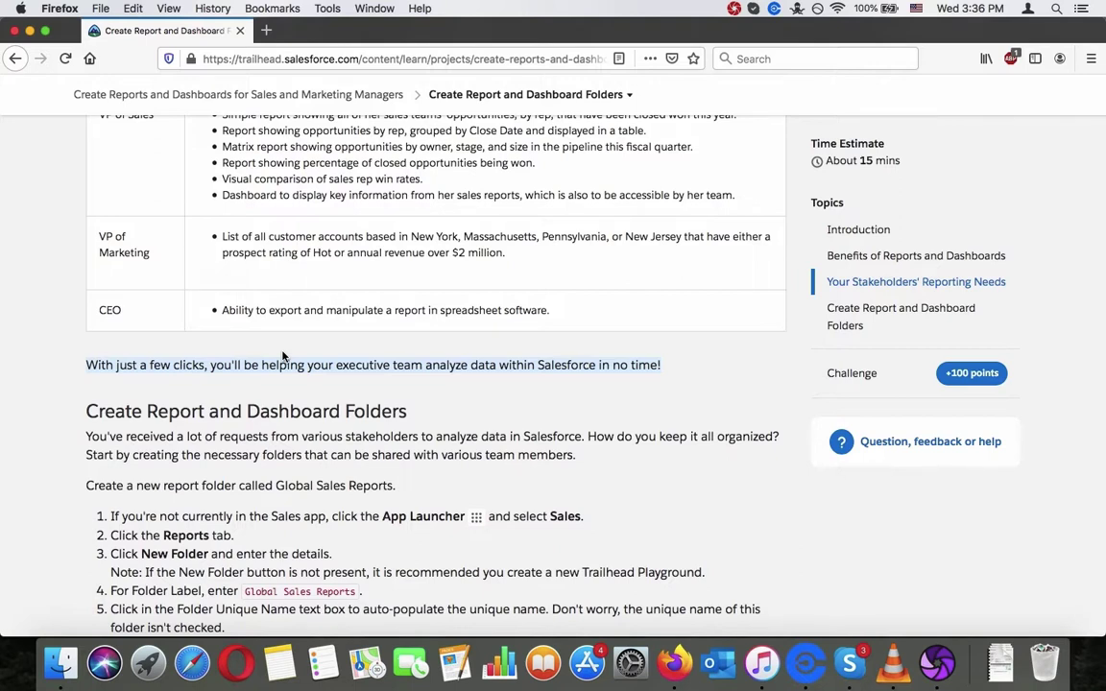
click(268, 364)
scroll(268, 365, down, 5)
scroll(269, 366, up, 2)
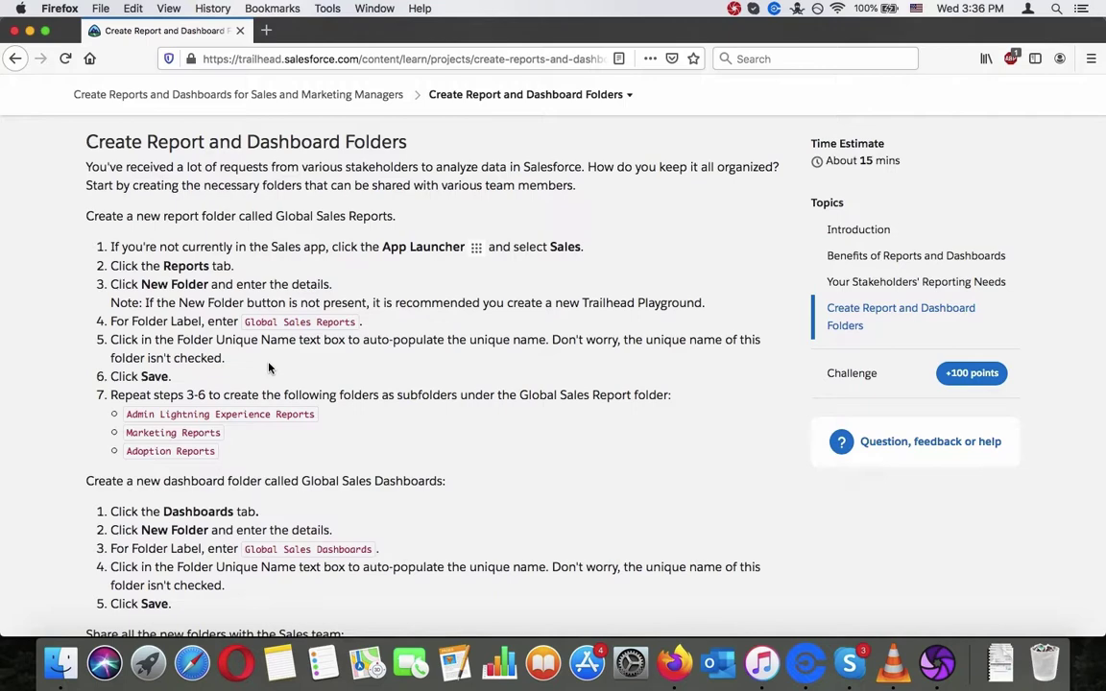
scroll(269, 367, down, 1)
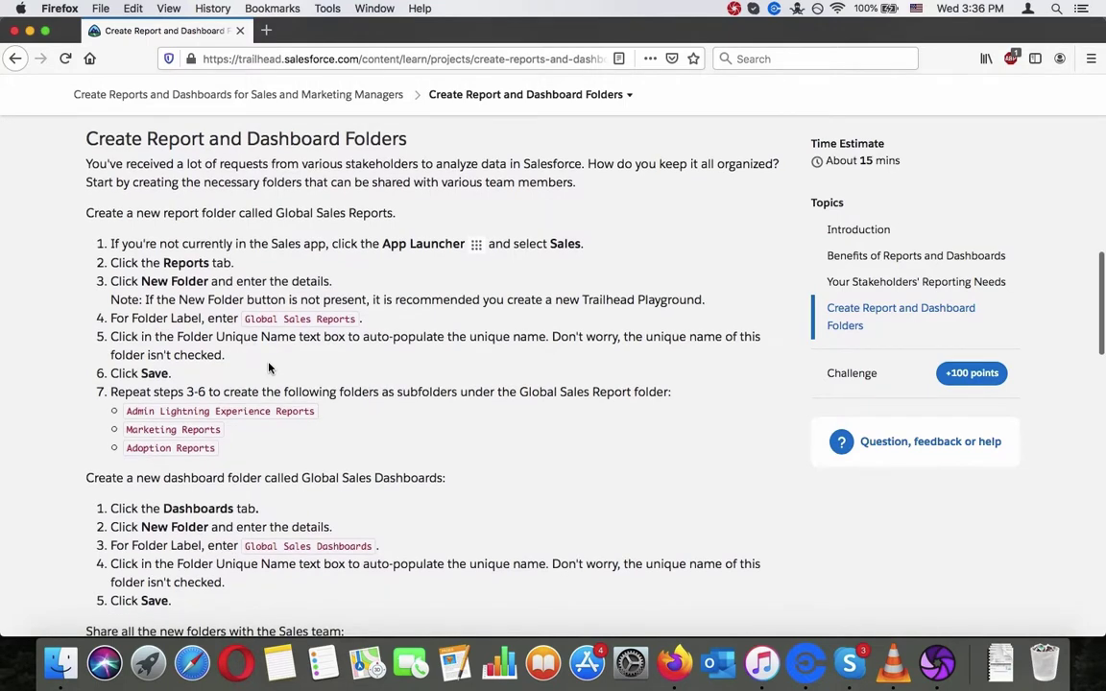
scroll(269, 368, down, 20)
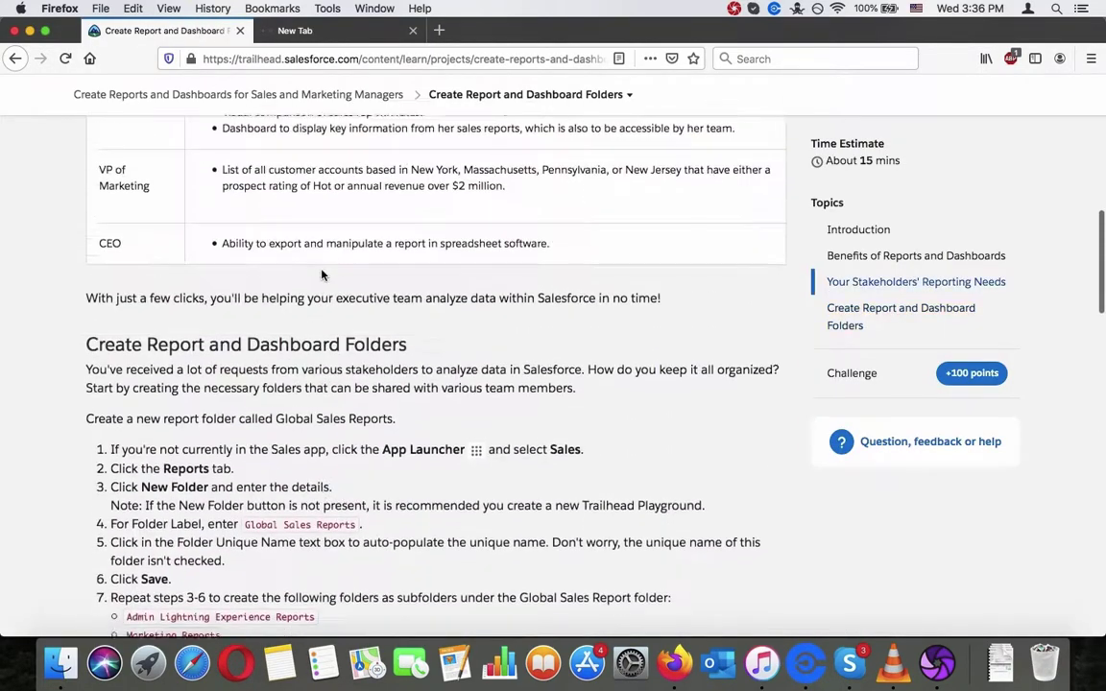
scroll(322, 271, down, 15)
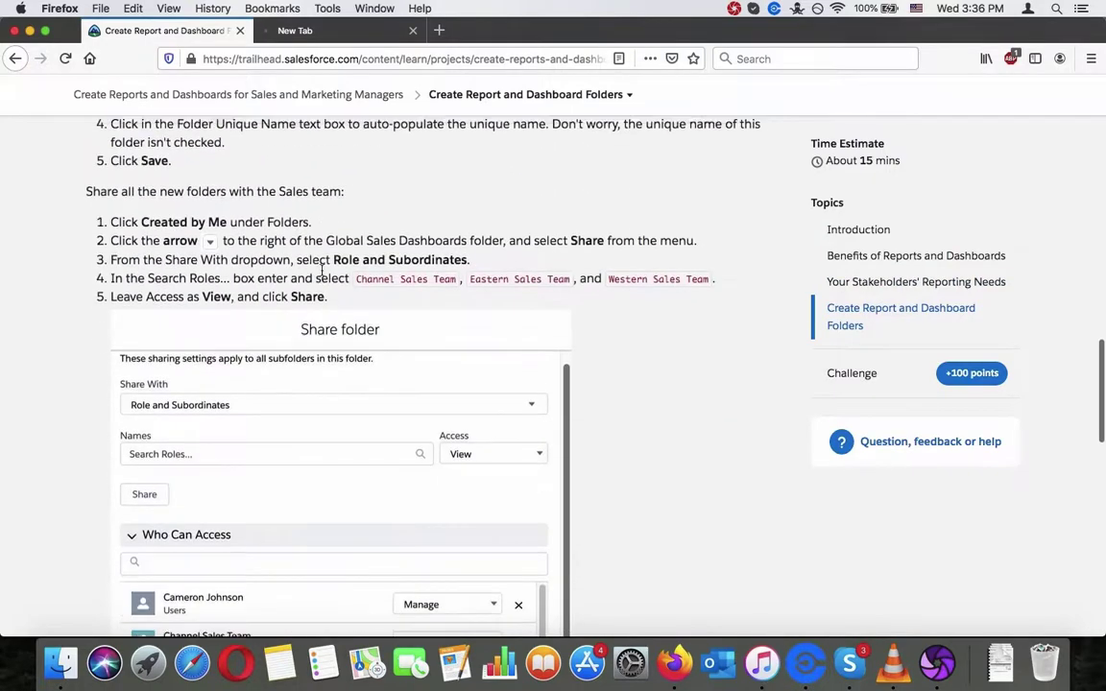
scroll(321, 273, down, 4)
scroll(322, 272, up, 10)
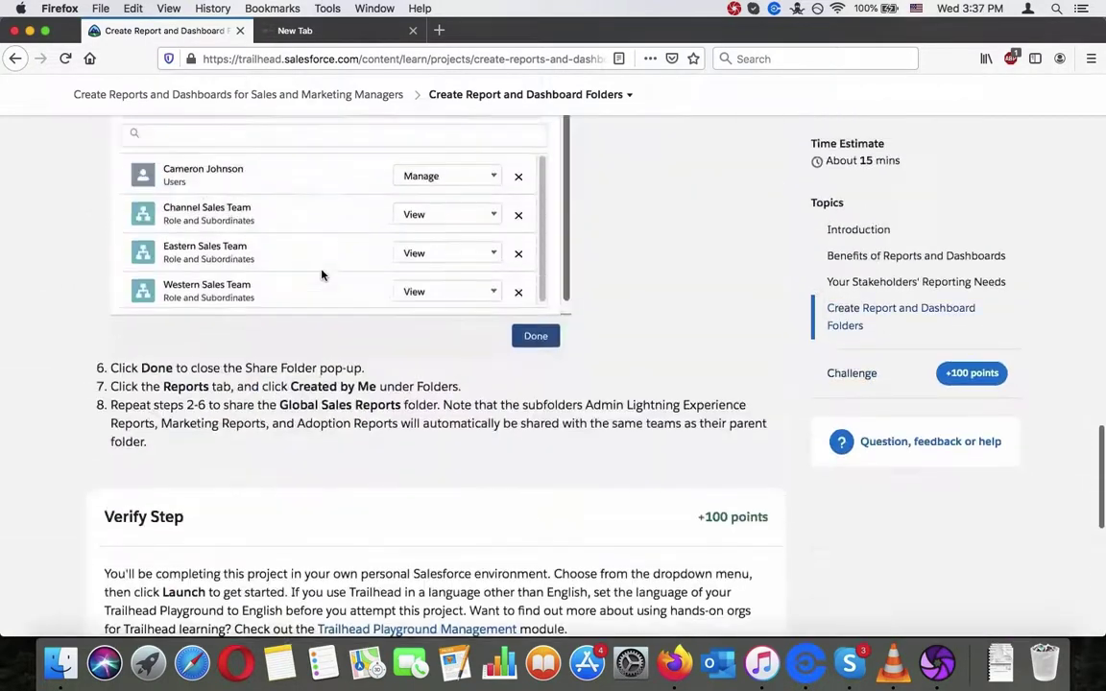
click(413, 29)
scroll(414, 285, down, 5)
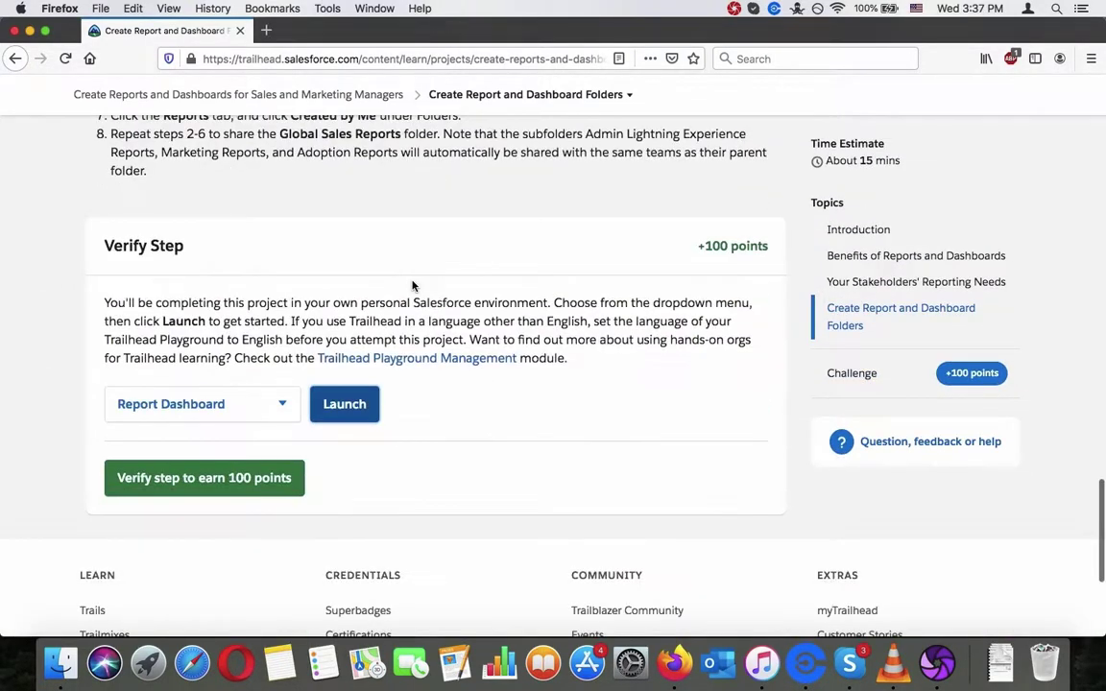
scroll(412, 285, up, 4)
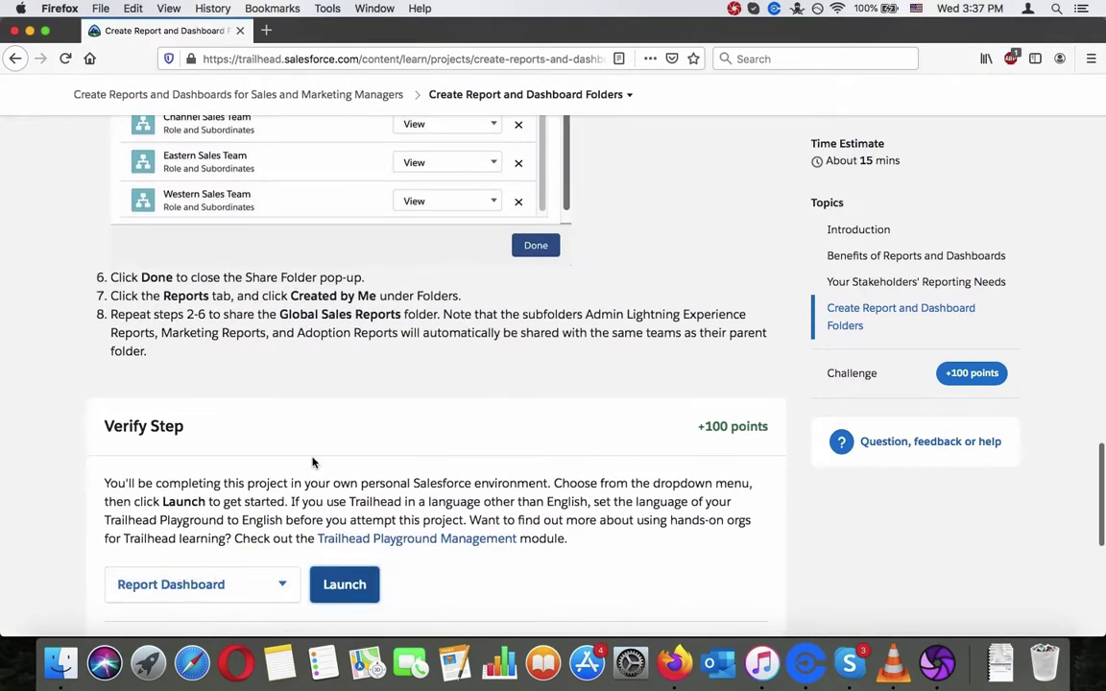
scroll(302, 462, down, 1)
scroll(312, 461, up, 1)
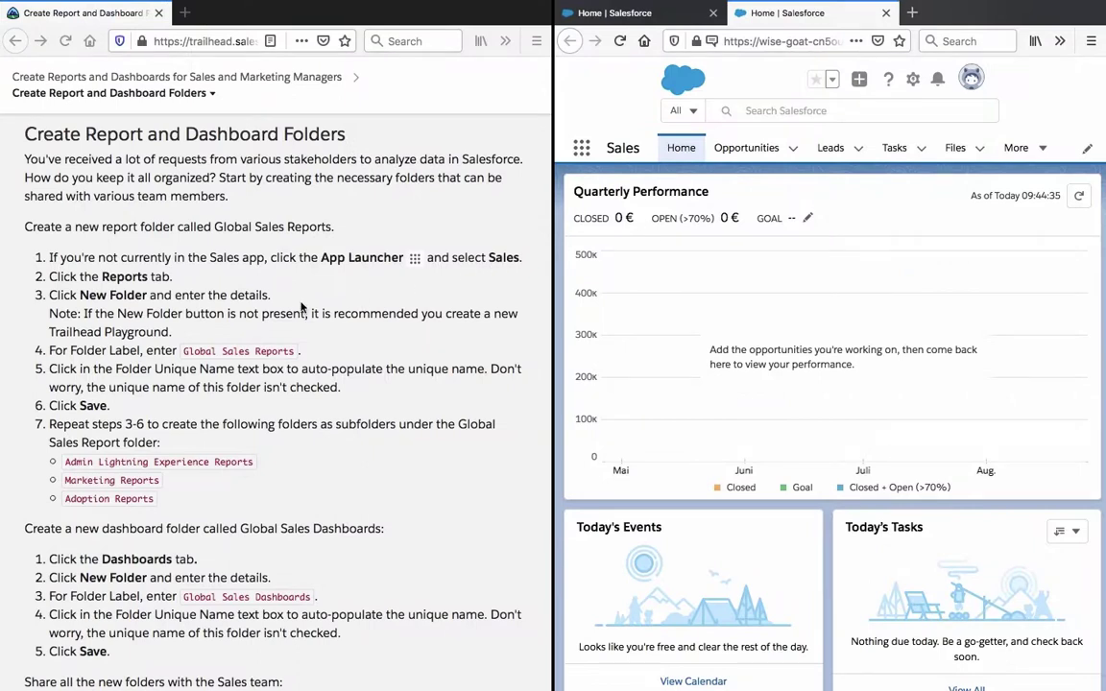
Go to More > Reports in Salesforce, dismiss the tips popup and start a new folder
click(177, 280)
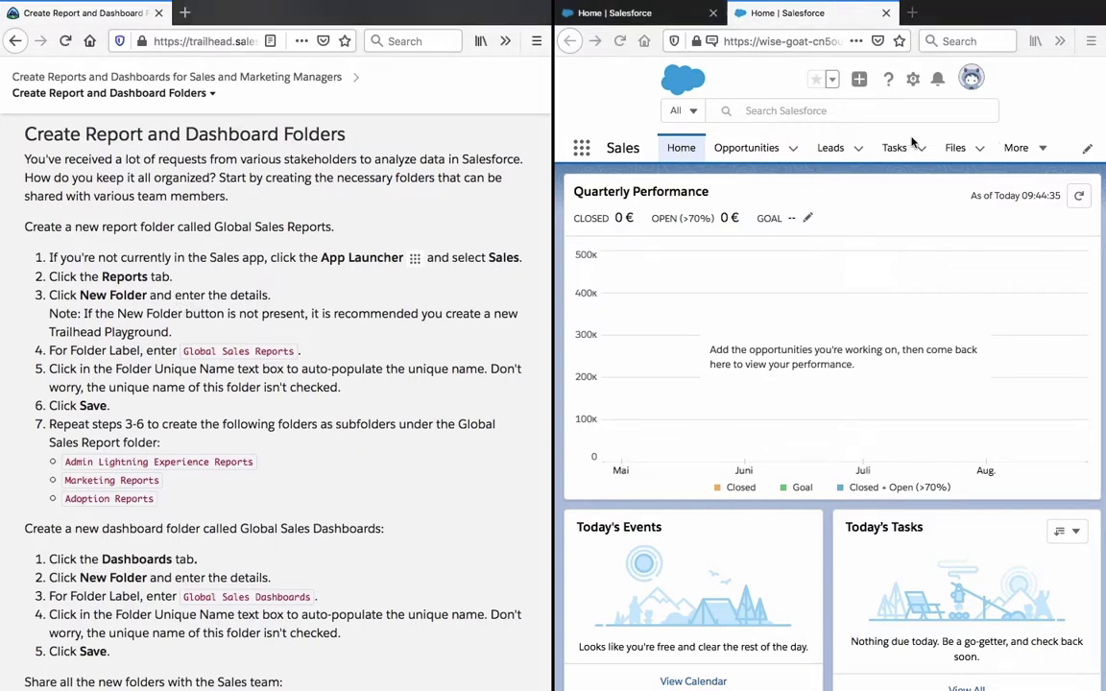
click(1010, 147)
click(1045, 149)
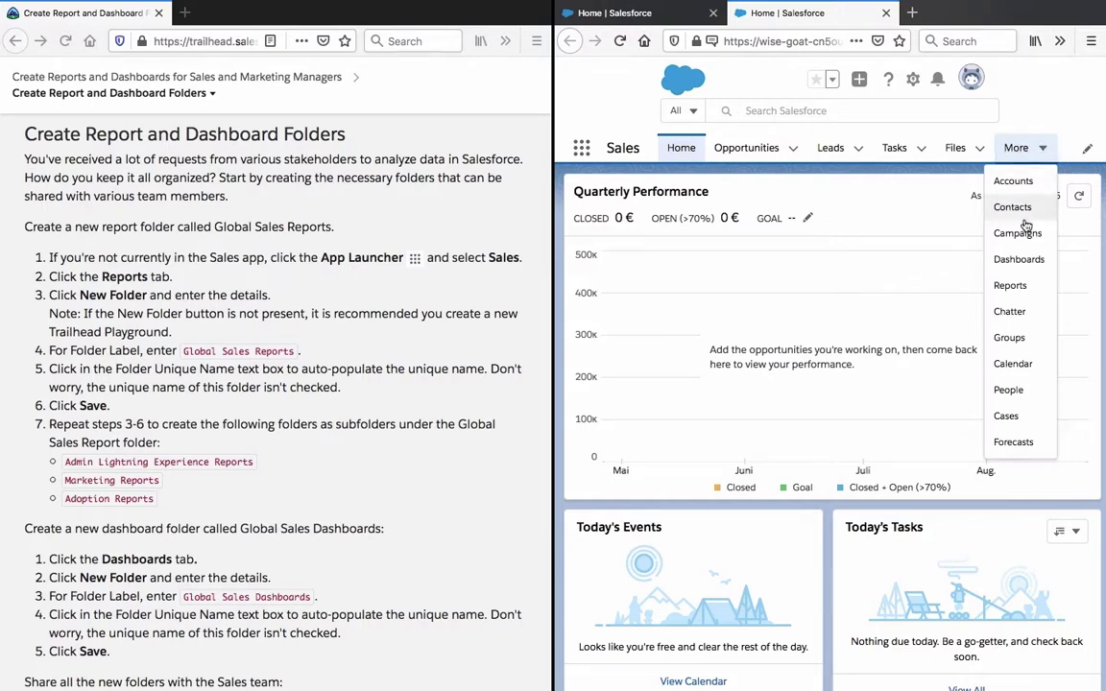
click(1011, 285)
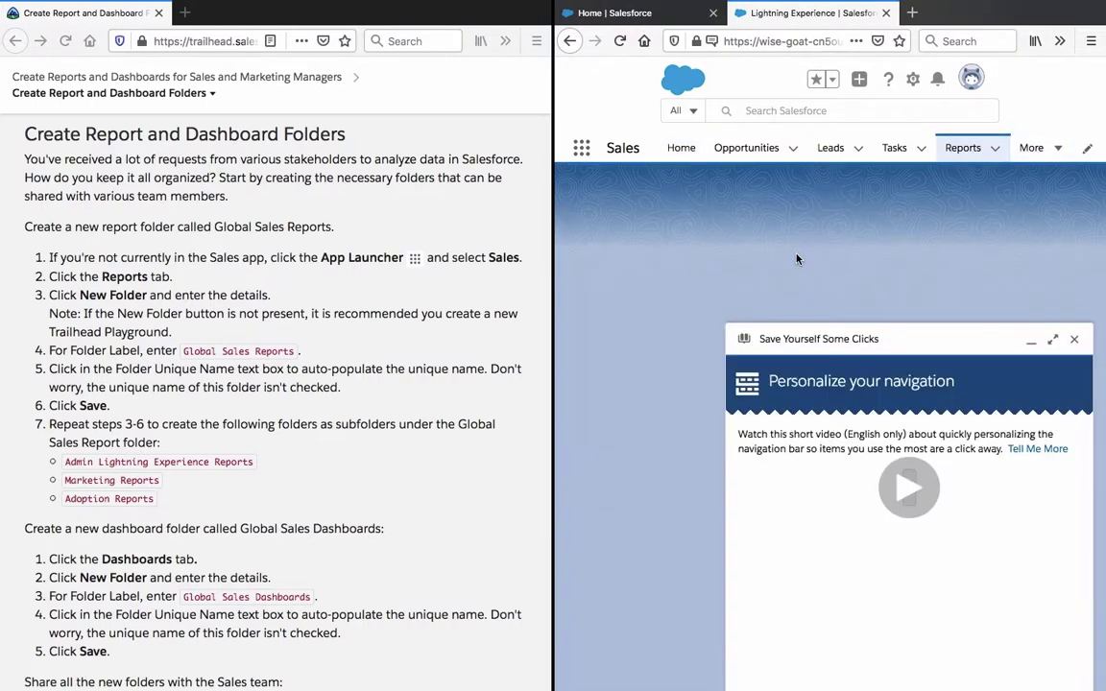
click(1074, 339)
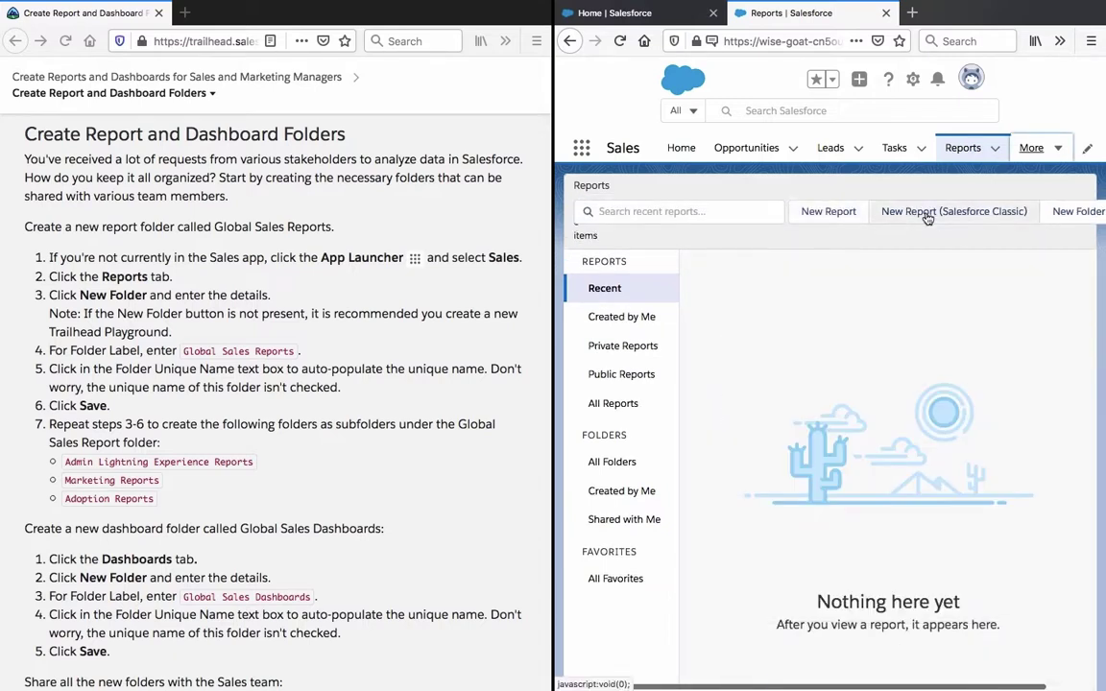
click(1057, 213)
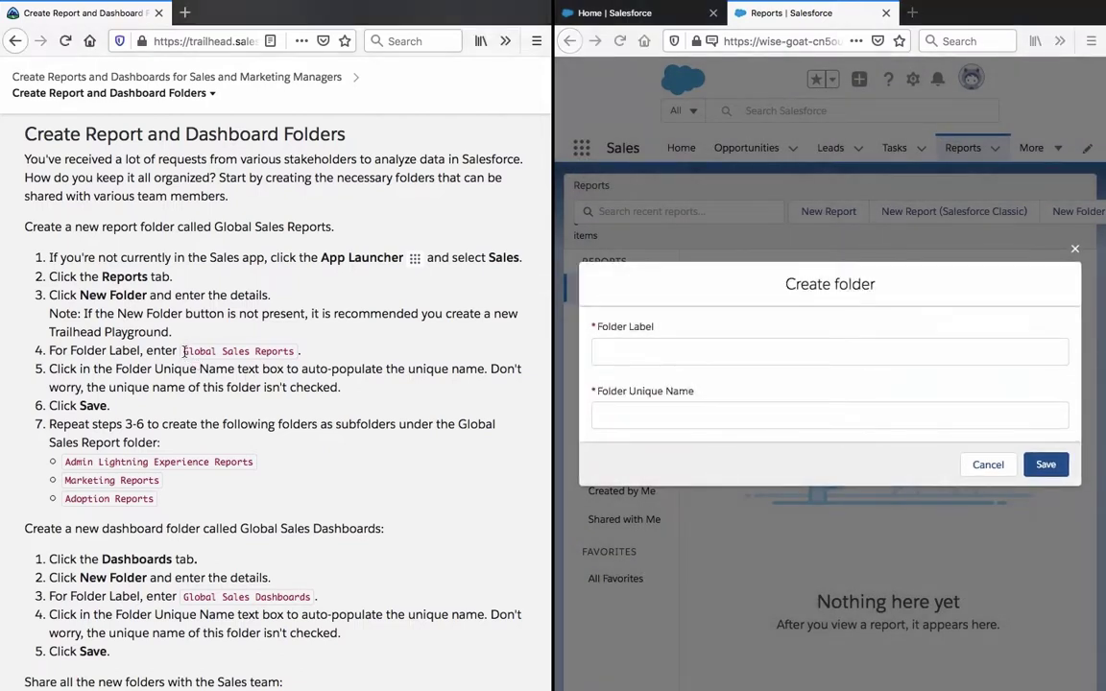
Create the 'Global Sales Reports' folder with its label pasted and unique name auto-filled
drag(182, 352, 293, 352)
key(ctrl+c)
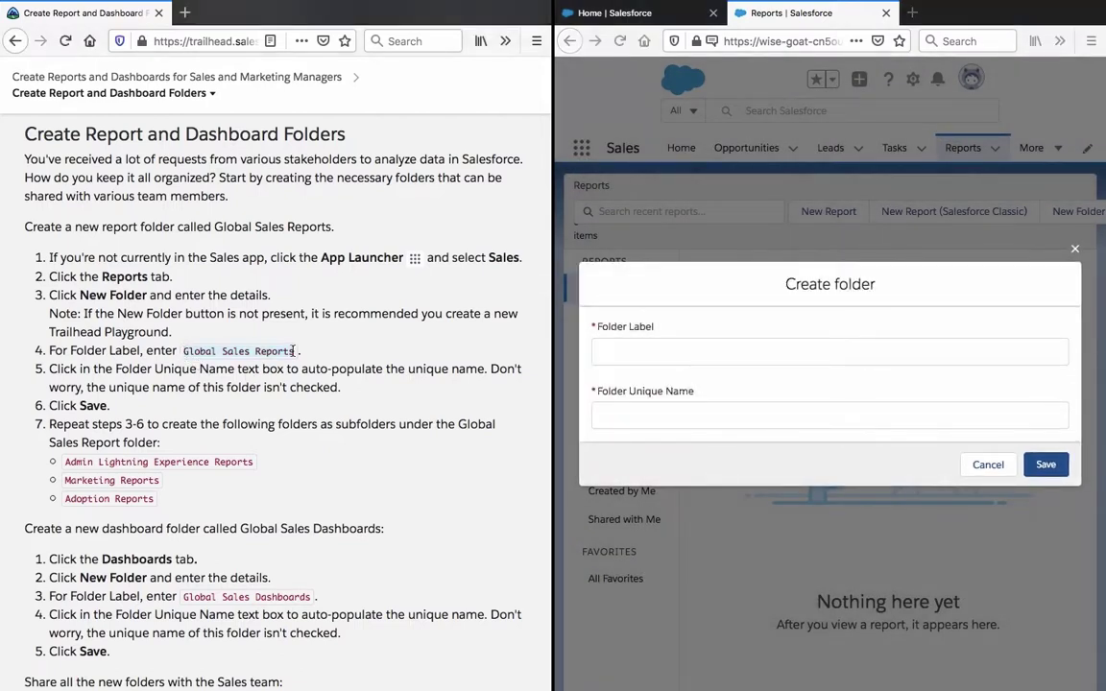
click(761, 344)
key(ctrl+v)
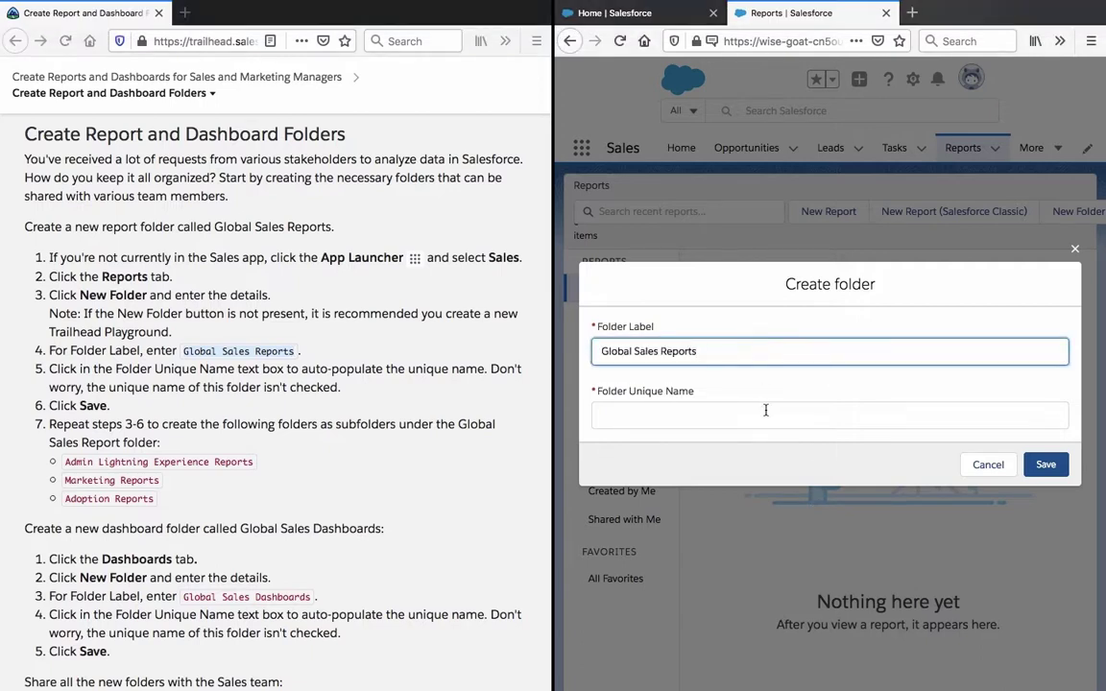
click(860, 416)
click(1046, 465)
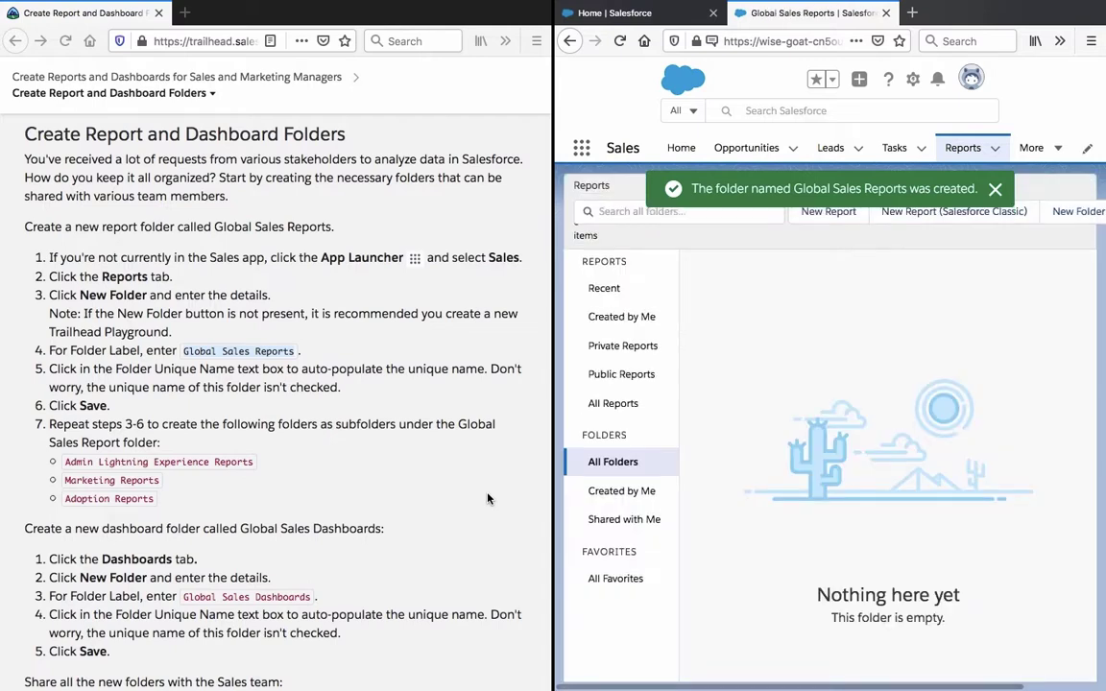
click(487, 498)
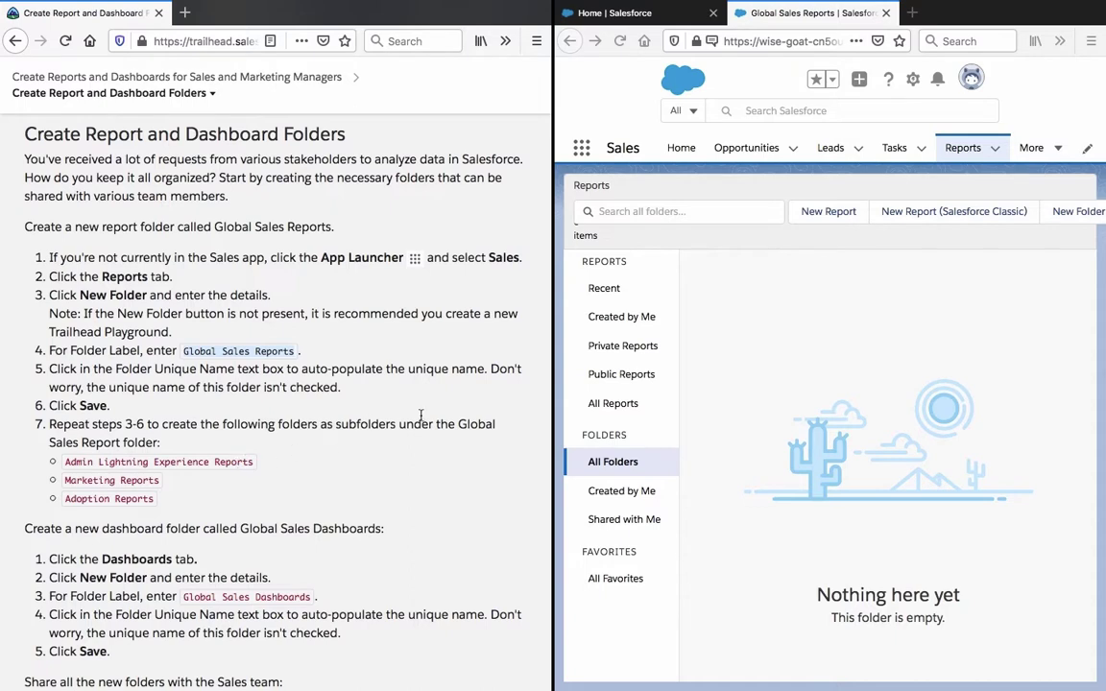
Inside Global Sales Reports, create the 'Admin Lightning Experience Reports' subfolder
click(619, 463)
click(619, 464)
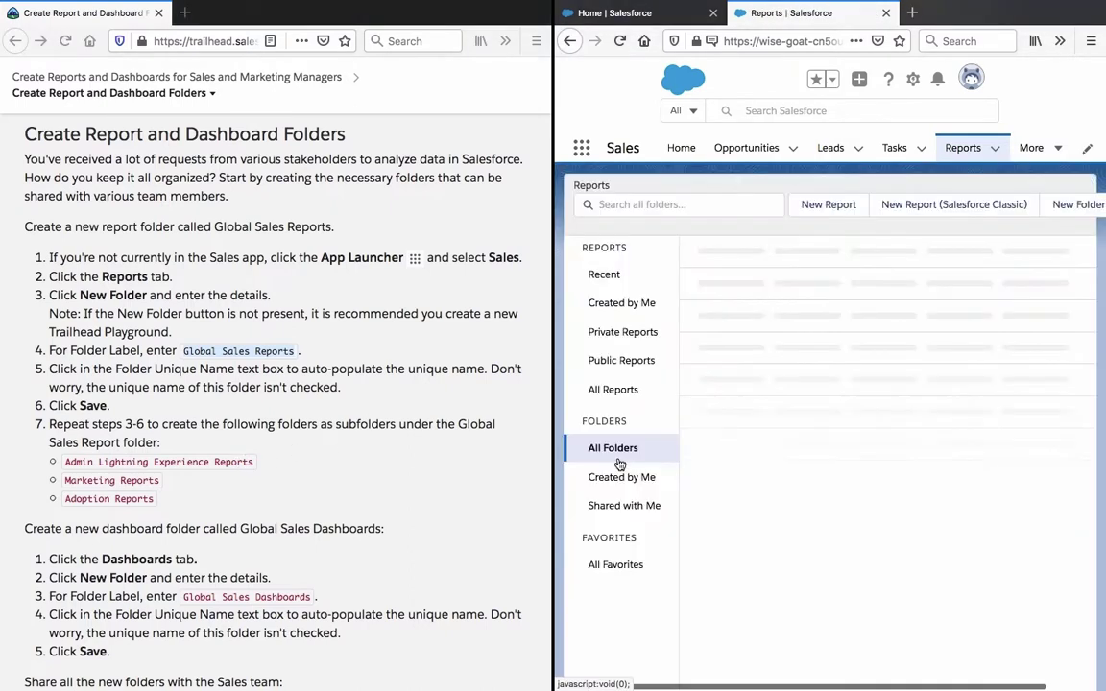
click(735, 296)
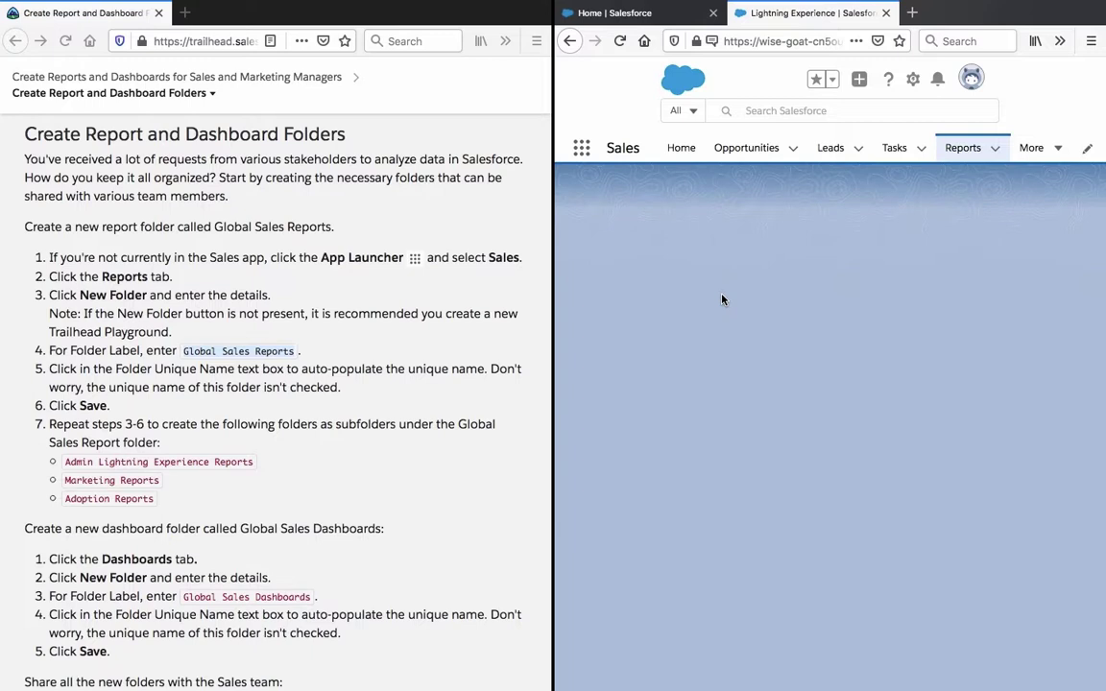
click(1065, 215)
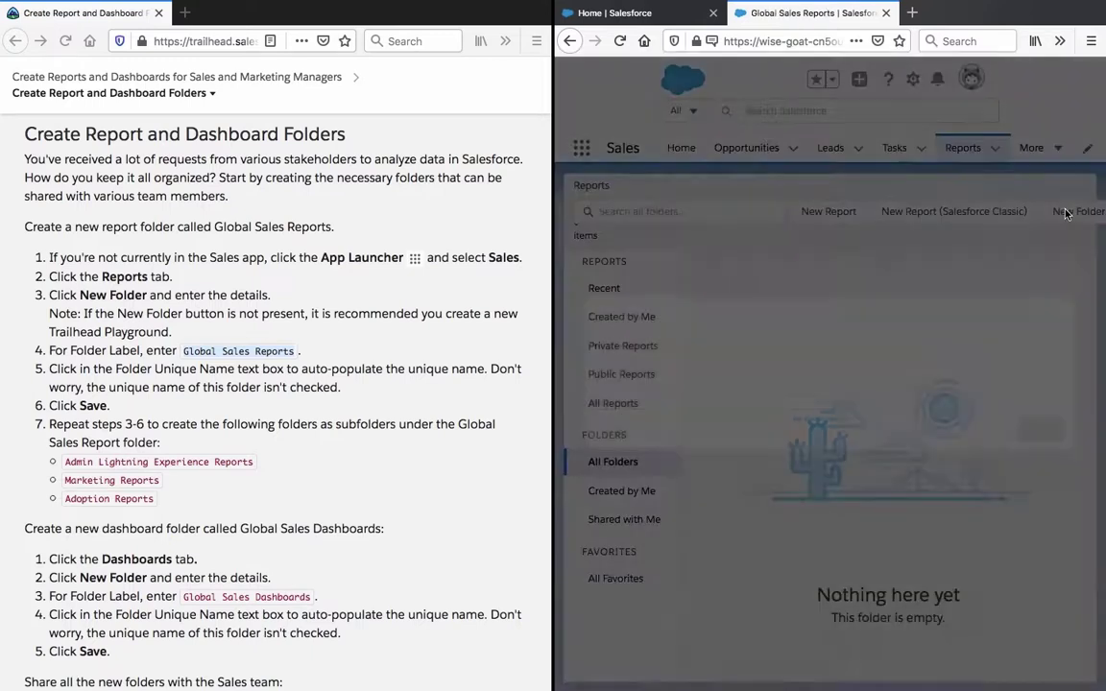
click(250, 465)
mouse_move(250, 465)
mouse_down()
mouse_move(68, 465)
mouse_move(248, 480)
mouse_move(254, 465)
mouse_up()
key(ctrl+c)
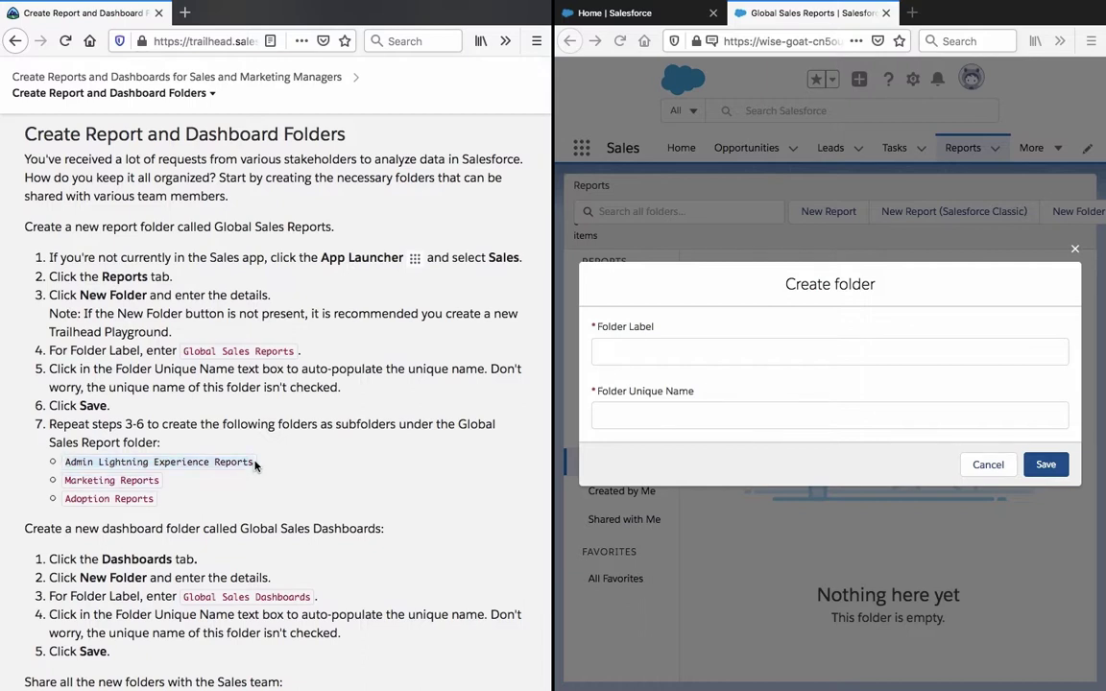
click(697, 353)
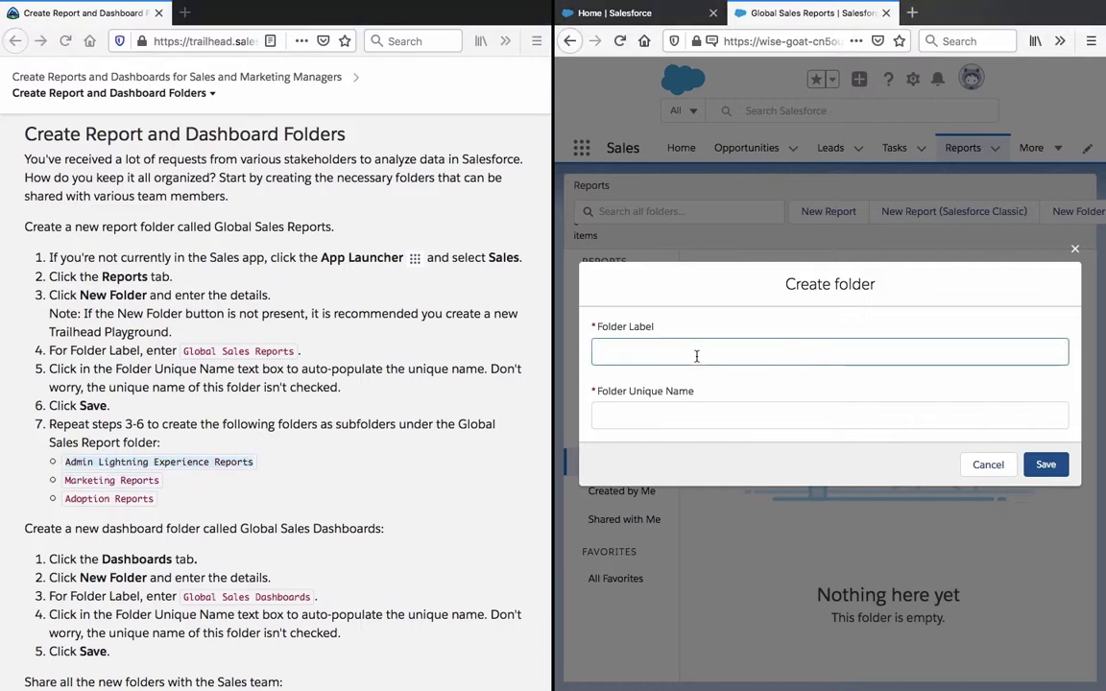
key(ctrl+v)
click(736, 415)
click(1045, 469)
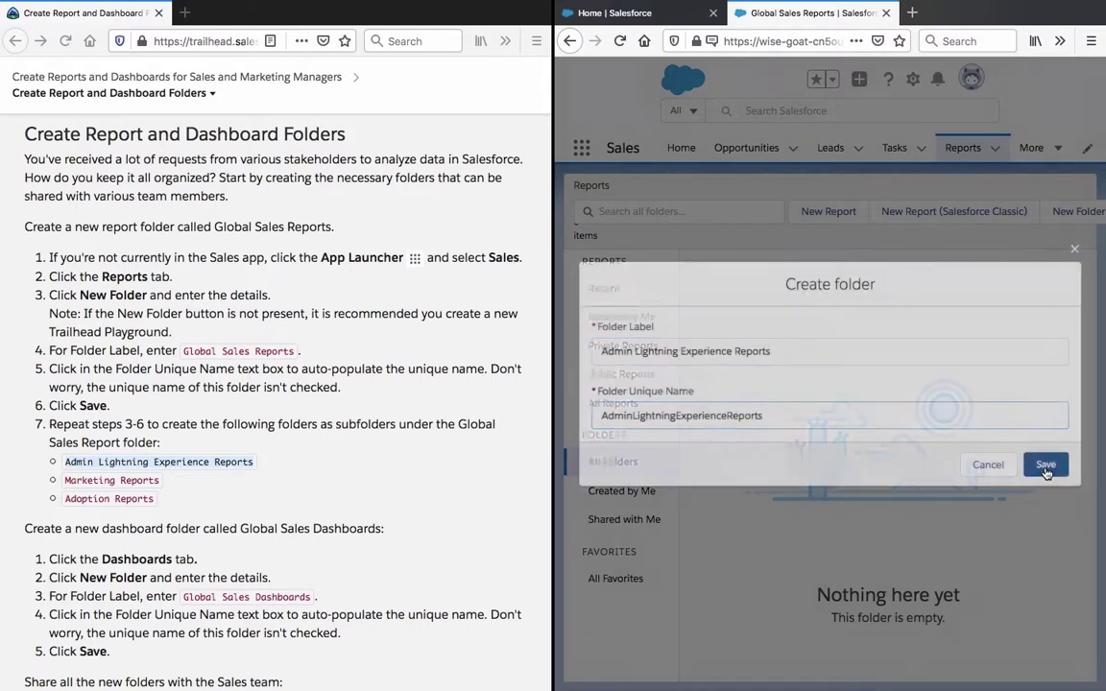
Copy the 'Marketing Reports' name from the Trailhead instructions
click(100, 491)
drag(64, 480, 158, 480)
key(ctrl+c)
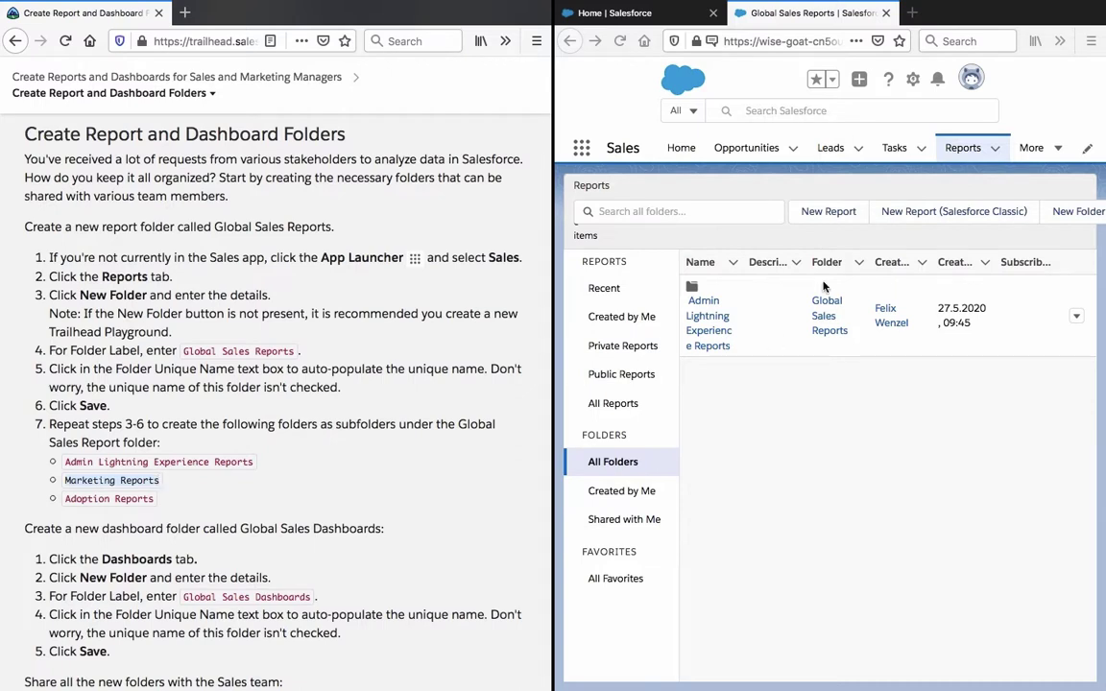
click(817, 212)
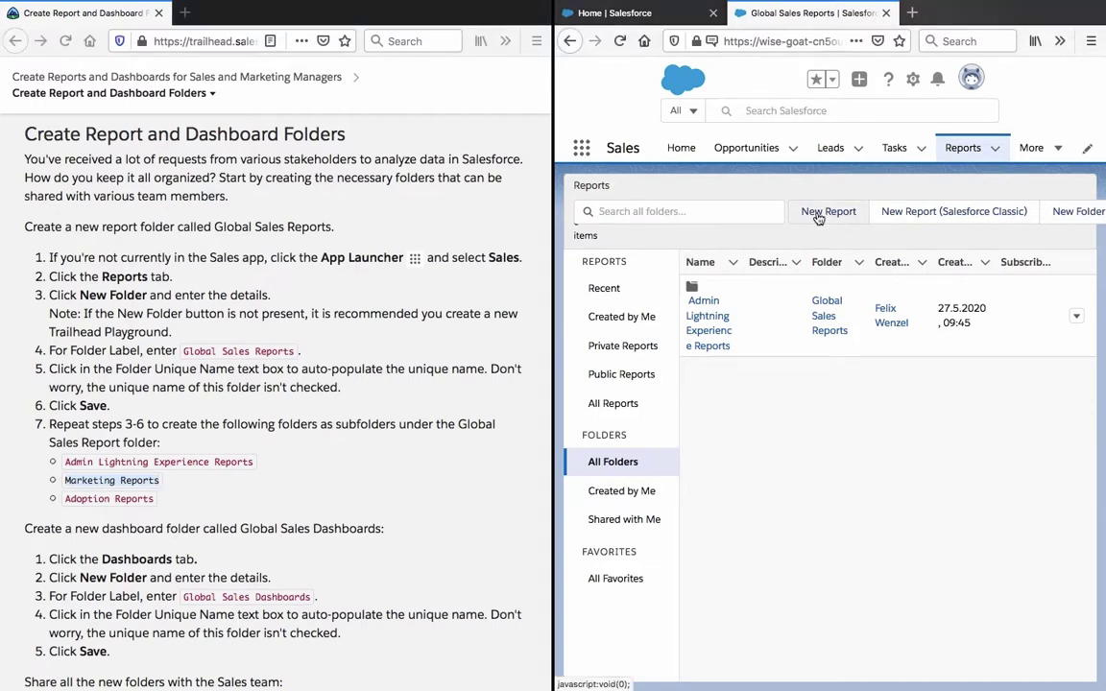
click(913, 222)
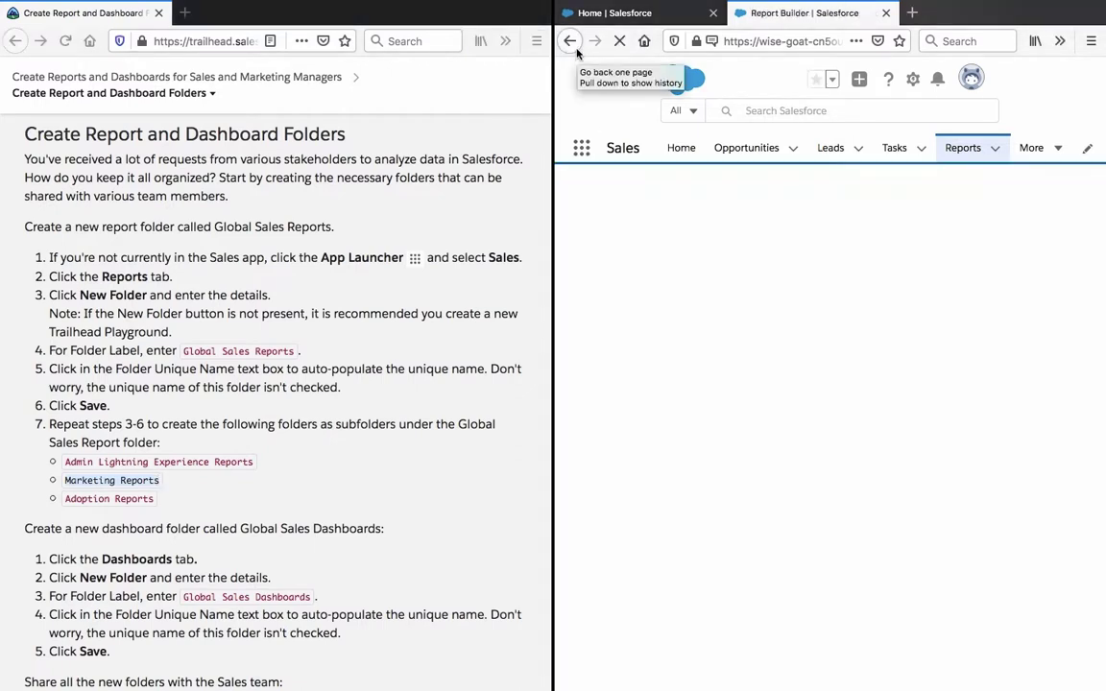
Create the 'Marketing Reports' subfolder inside Global Sales Reports
click(570, 41)
click(1056, 218)
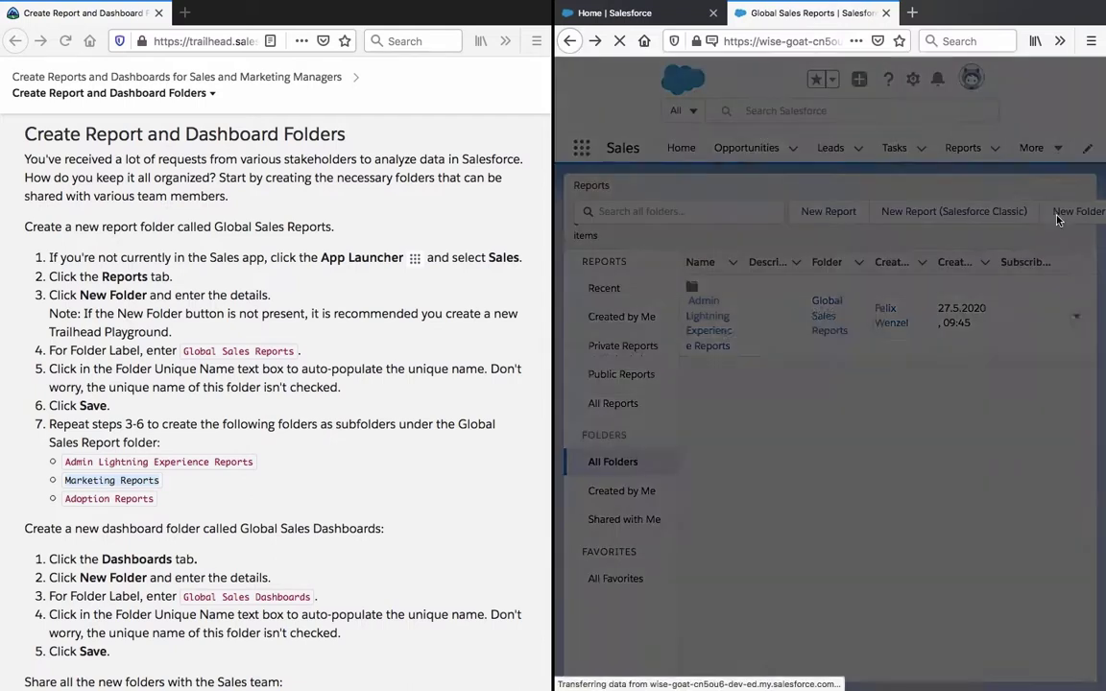
key(ctrl+v)
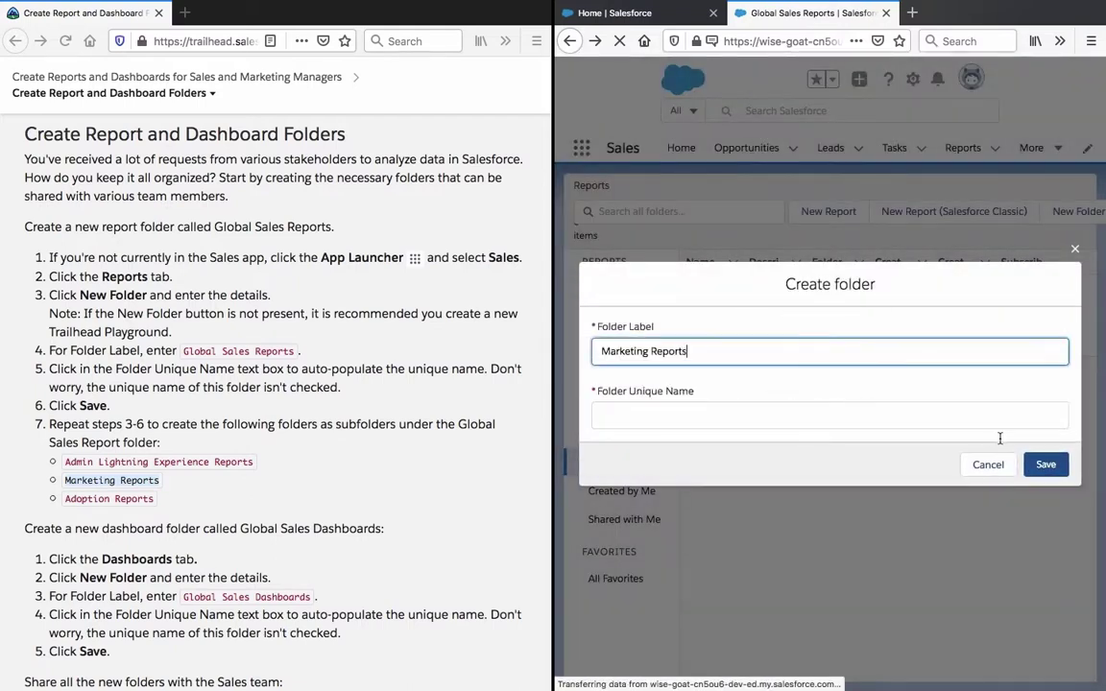
click(990, 417)
click(1045, 464)
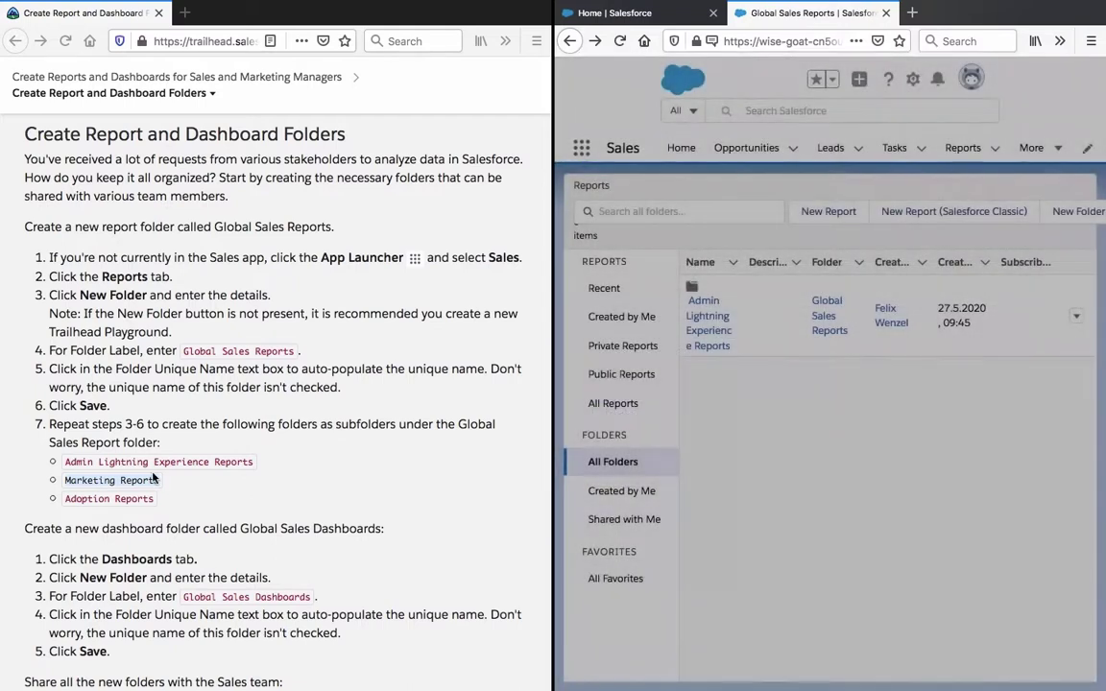
Create the 'Adoption Reports' subfolder inside Global Sales Reports
click(65, 498)
drag(74, 498, 152, 498)
key(ctrl+c)
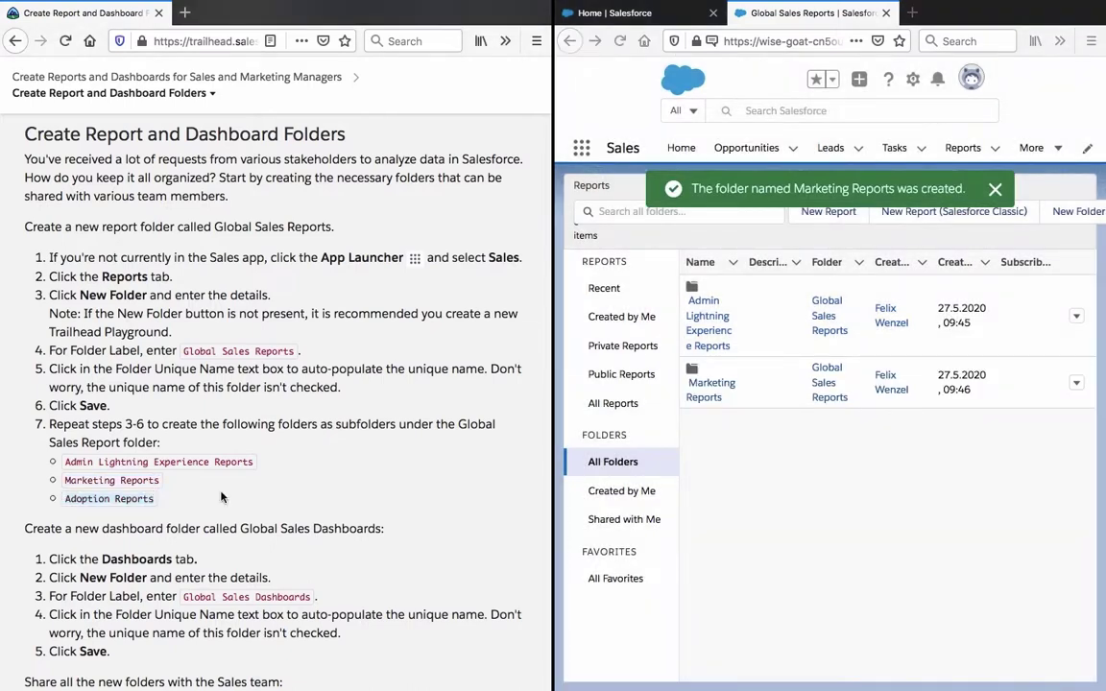
click(829, 220)
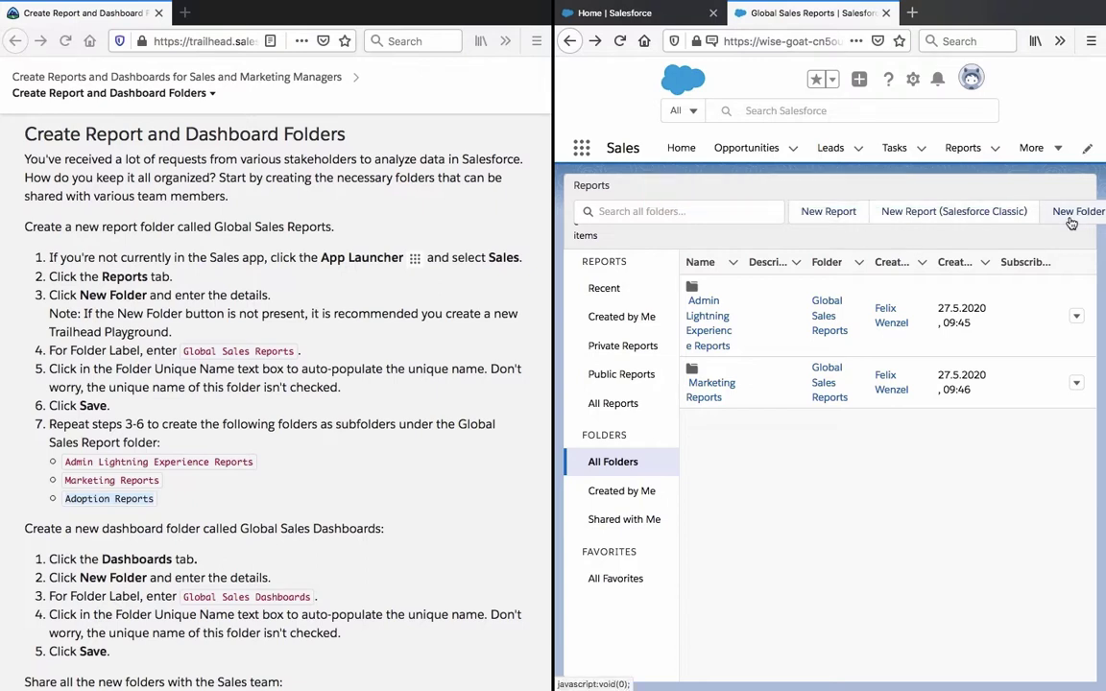
click(1077, 211)
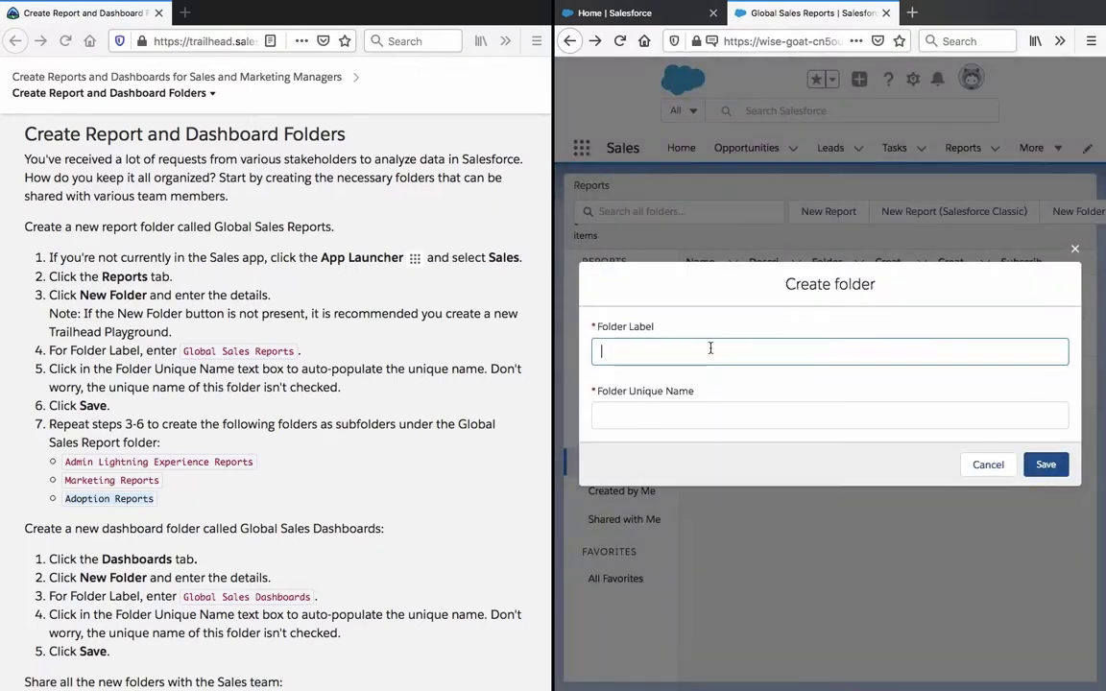
key(ctrl+v)
click(1015, 411)
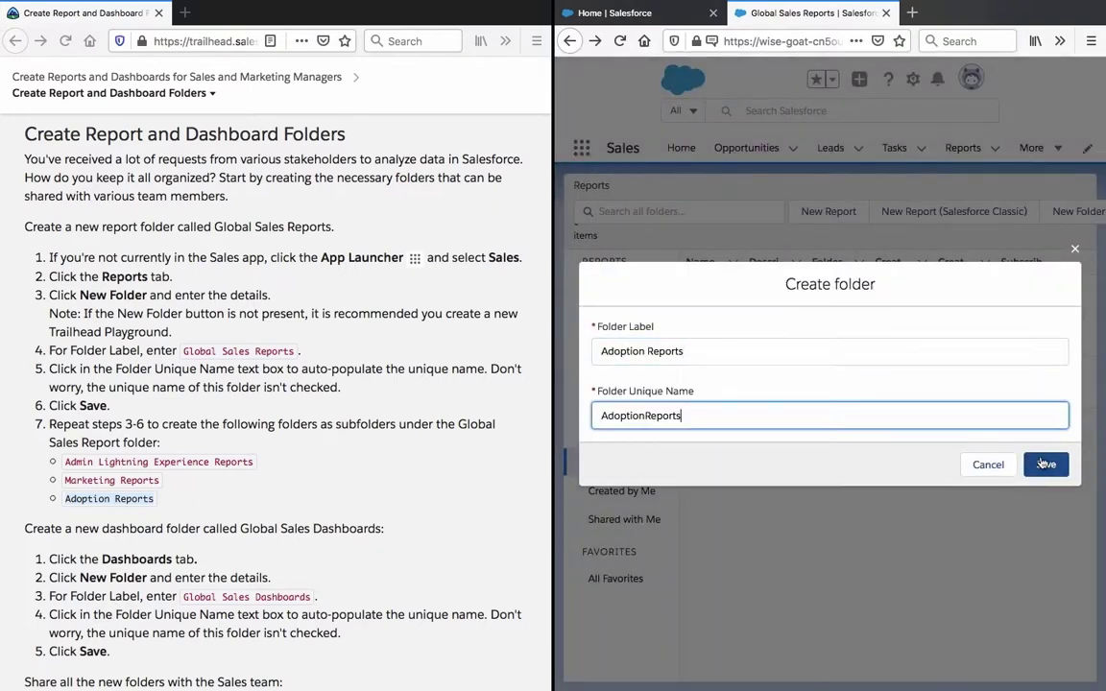
click(1045, 465)
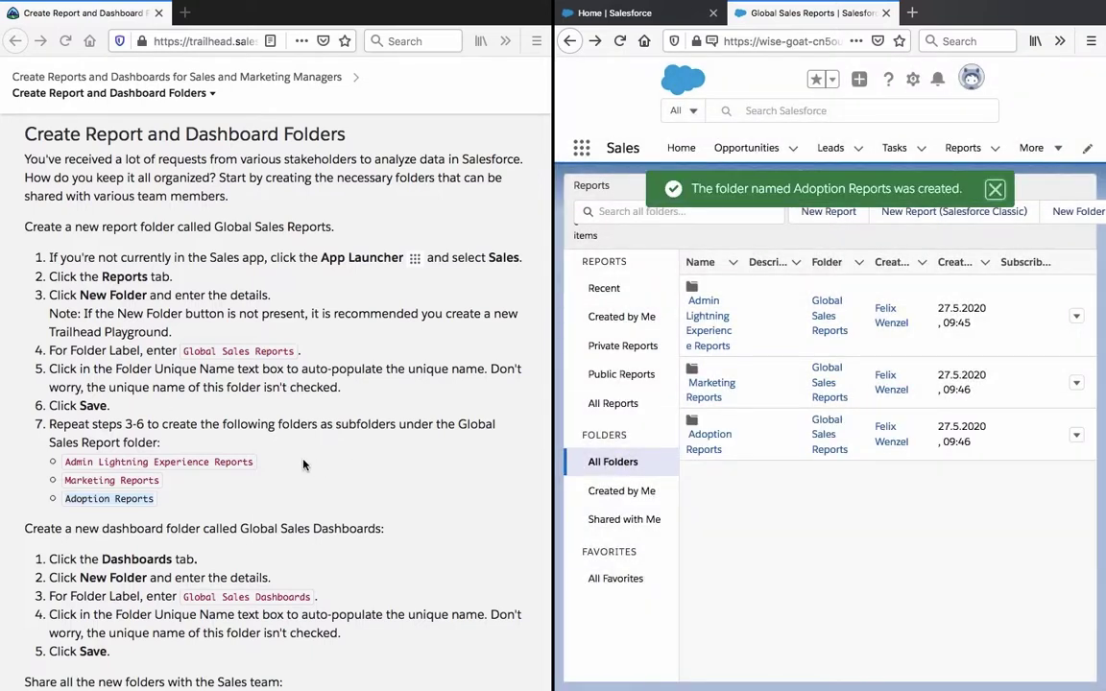
Check the three subfolders and select the 'Global Sales Dashboards' name in the instructions
scroll(303, 464, down, 3)
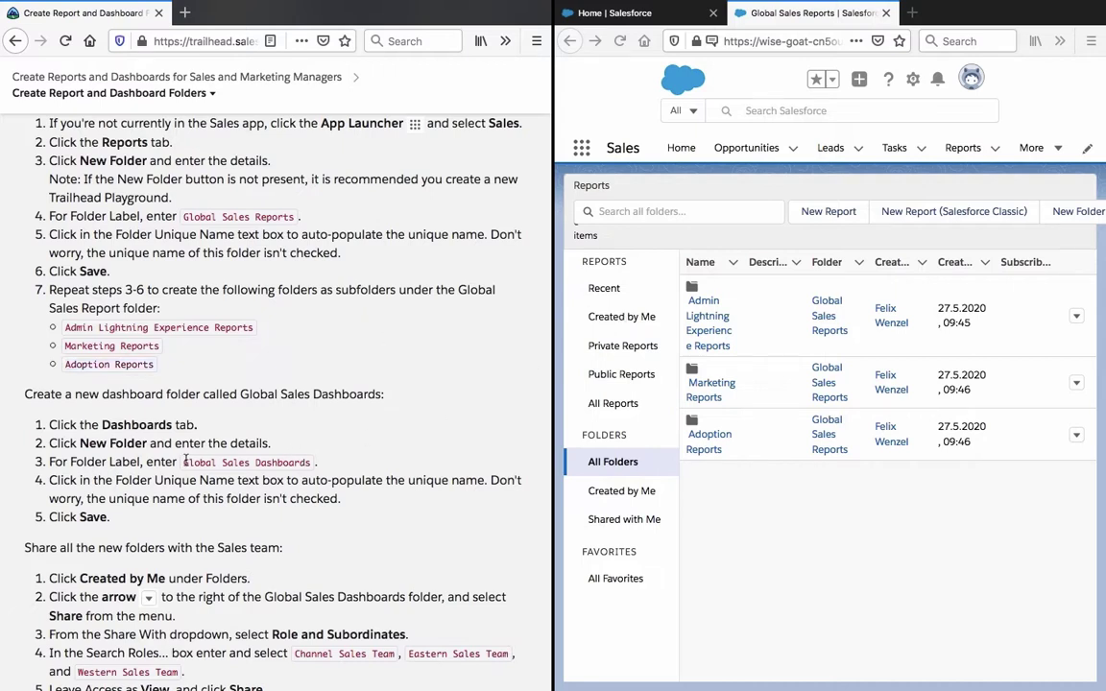
drag(183, 462, 309, 462)
key(ctrl+c)
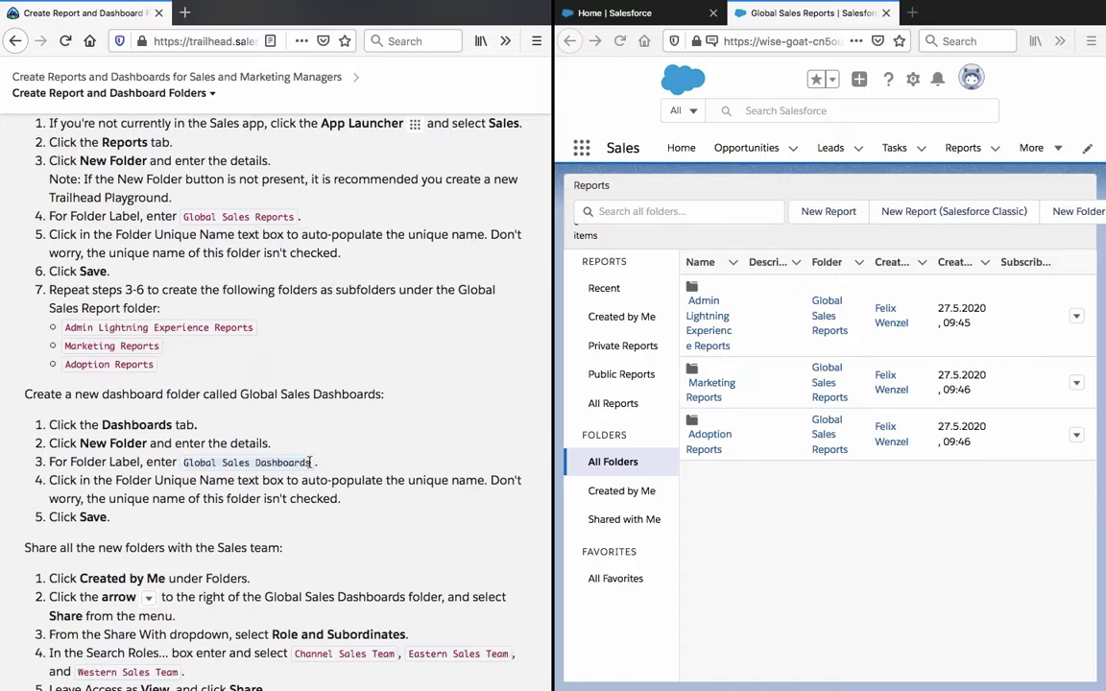
click(309, 463)
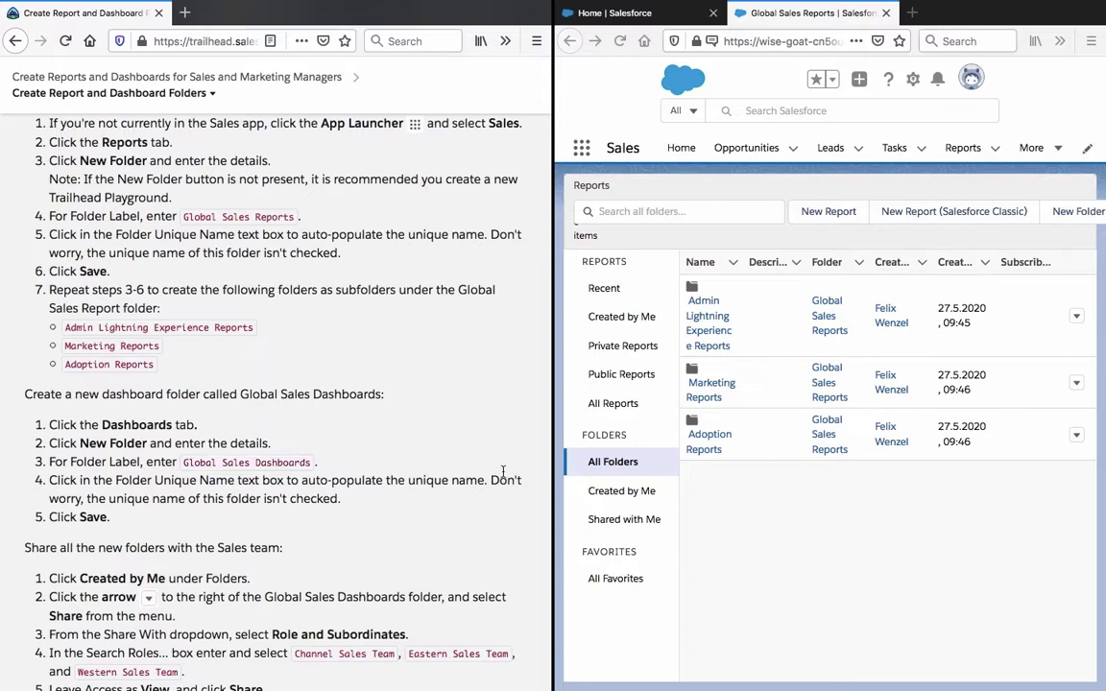
click(965, 134)
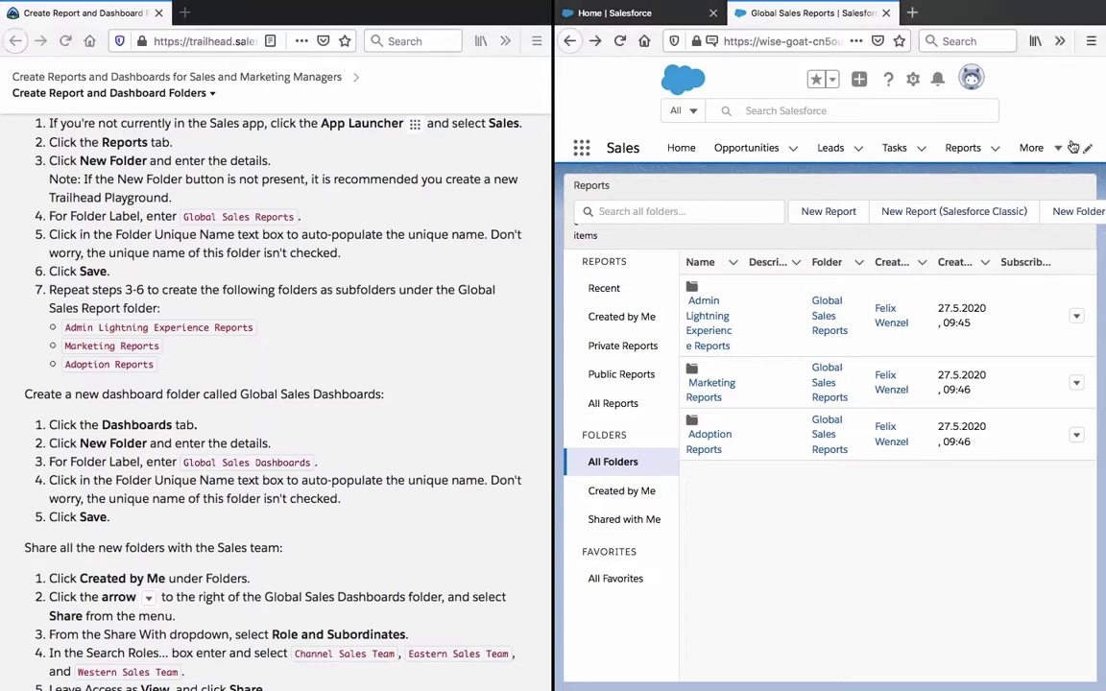
From More > Dashboards, create the 'Global Sales Dashboards' folder with an auto-filled unique name
click(1061, 149)
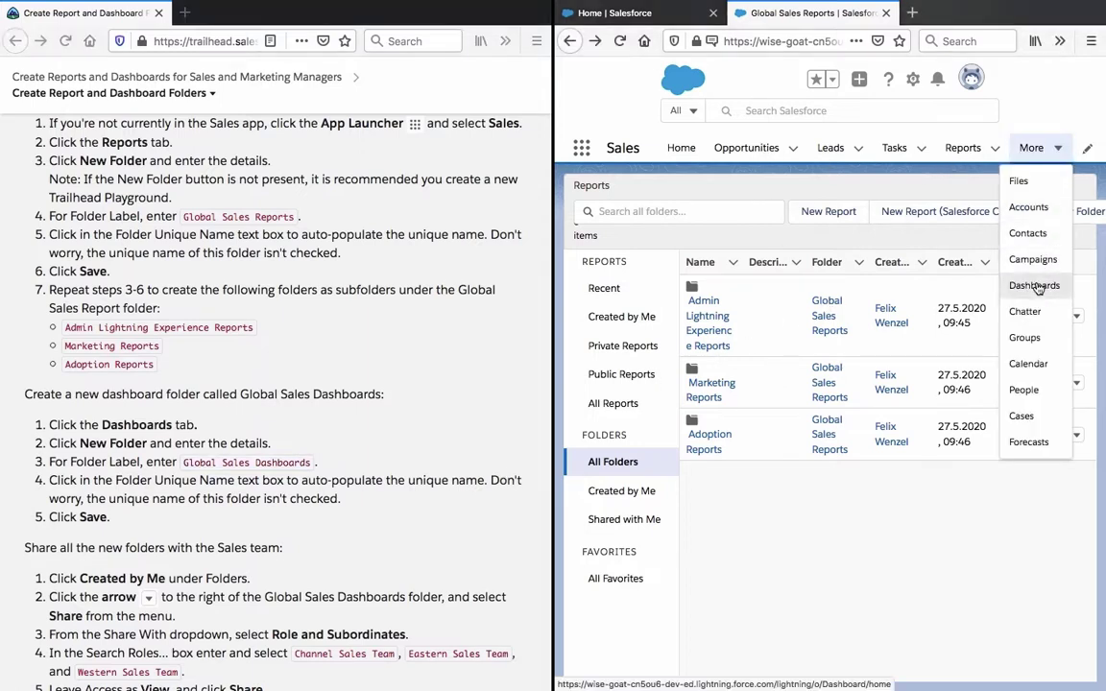
click(1037, 287)
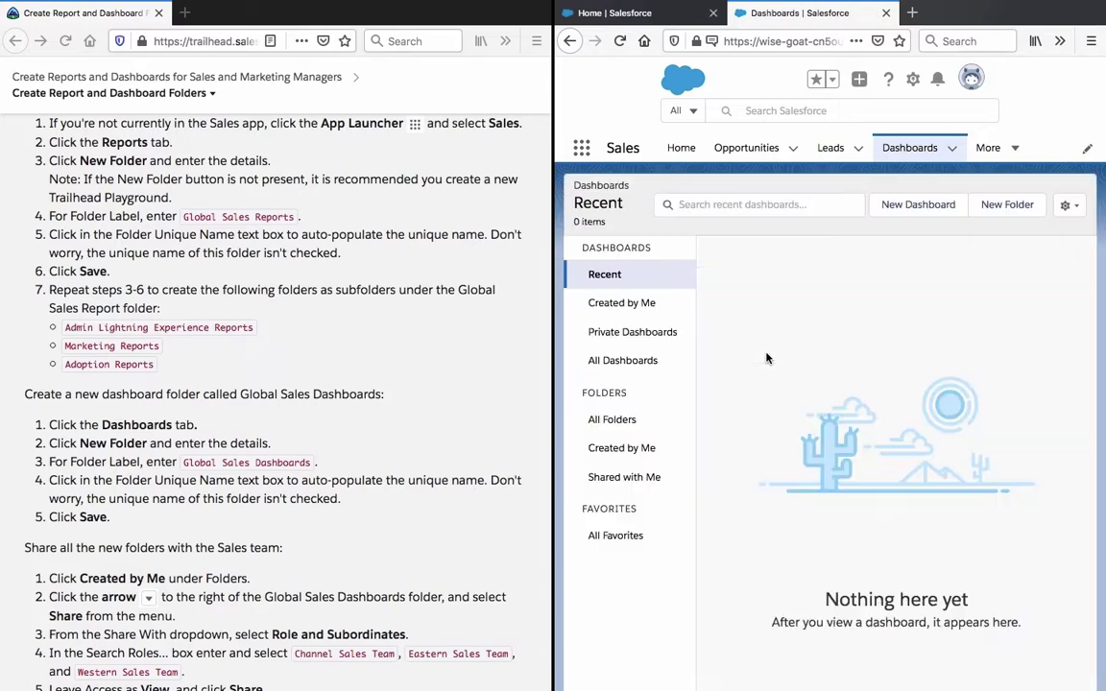
click(1013, 207)
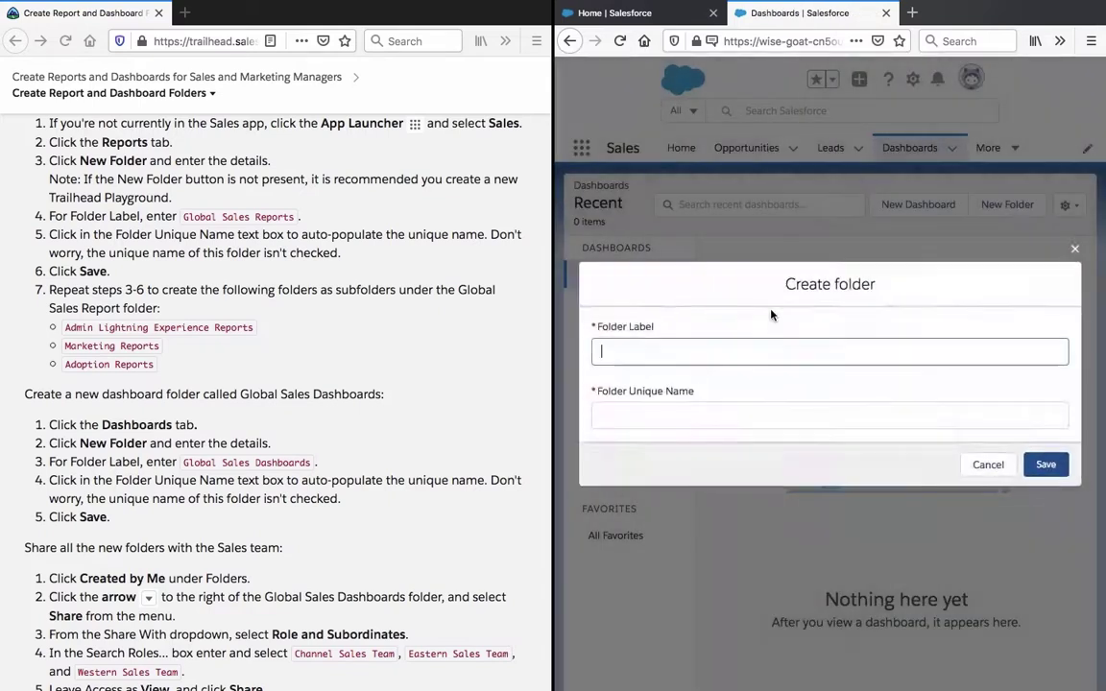
key(ctrl+v)
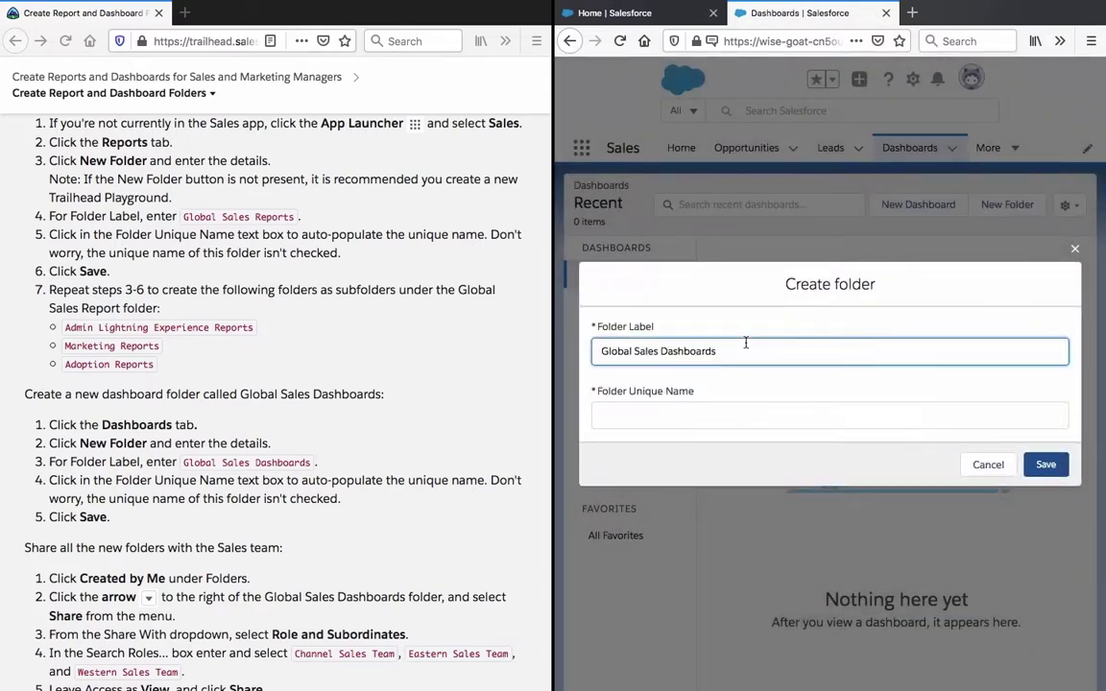
click(775, 413)
click(1044, 467)
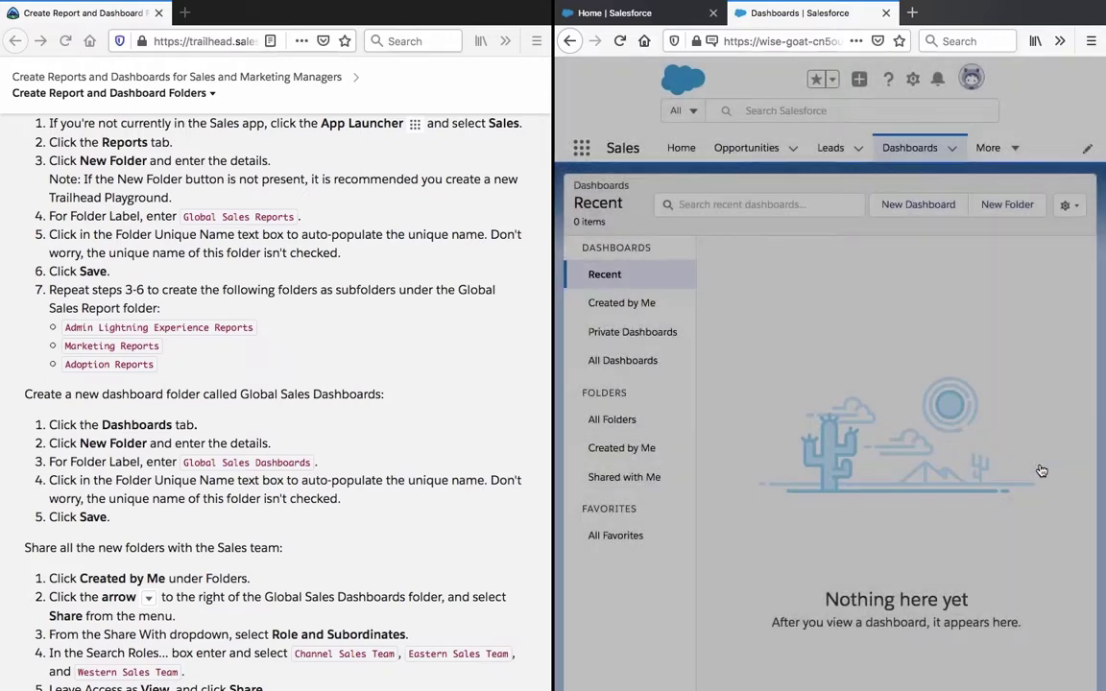
scroll(298, 517, down, 5)
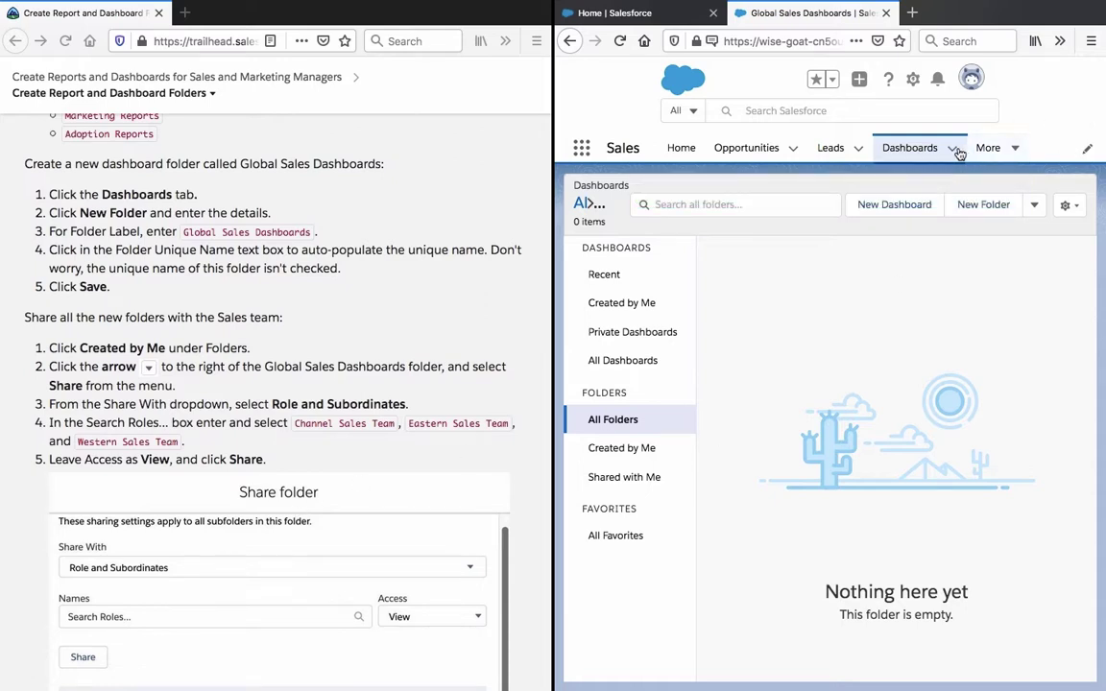
Under Created by Me, choose Share from the Global Sales Dashboards row menu
click(1013, 149)
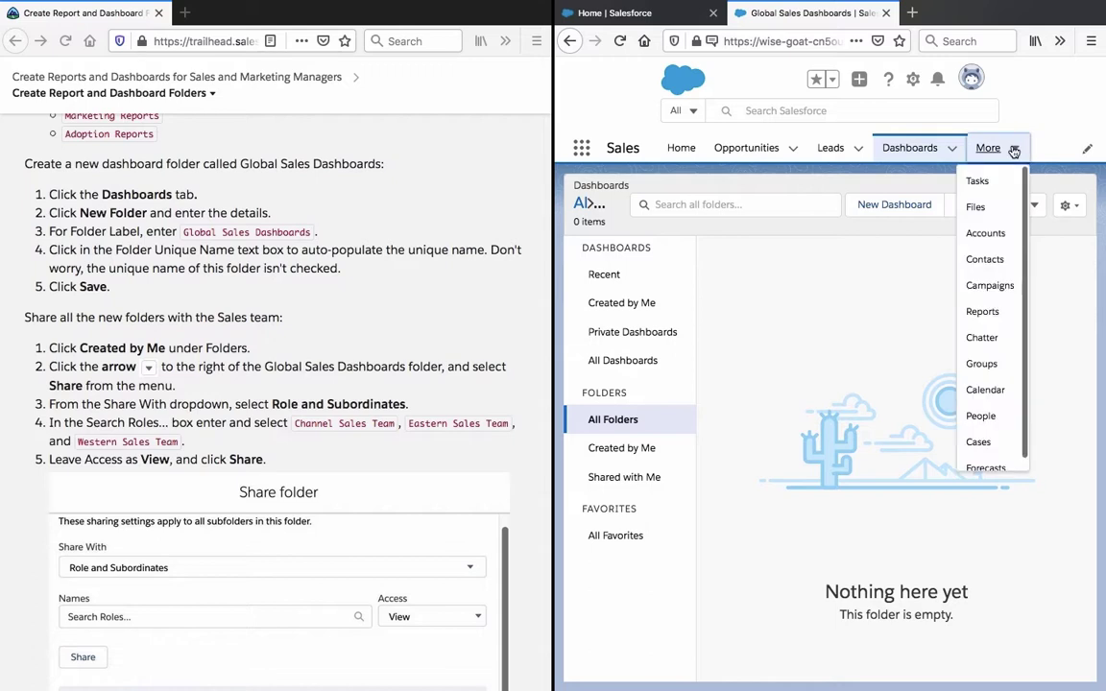
click(640, 458)
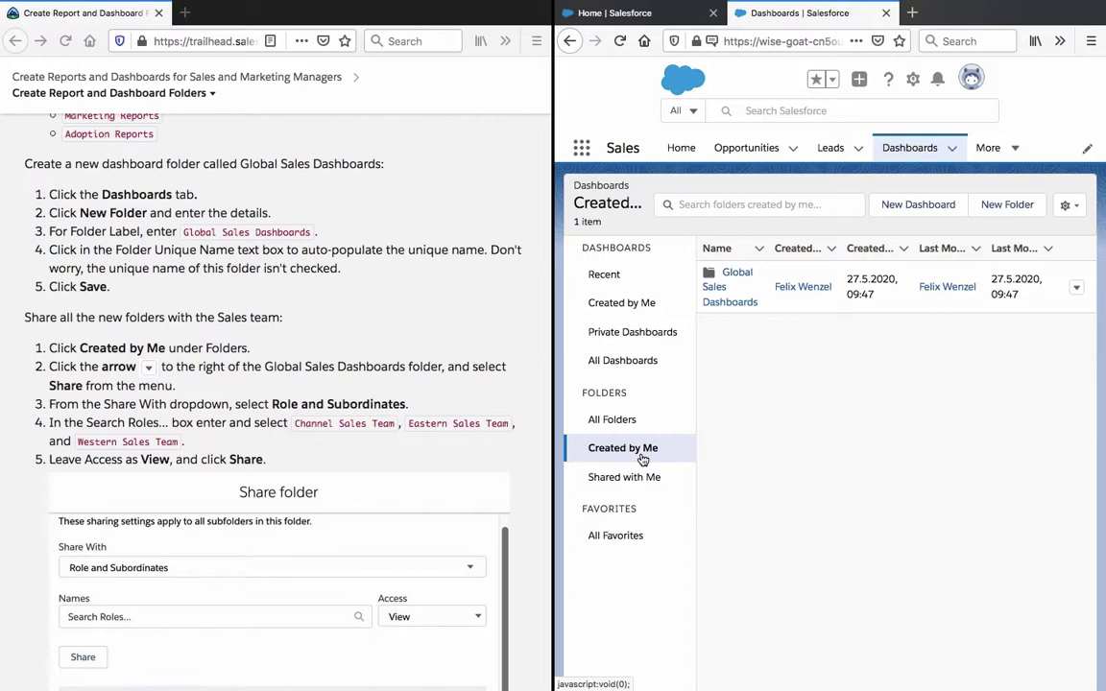
click(1078, 289)
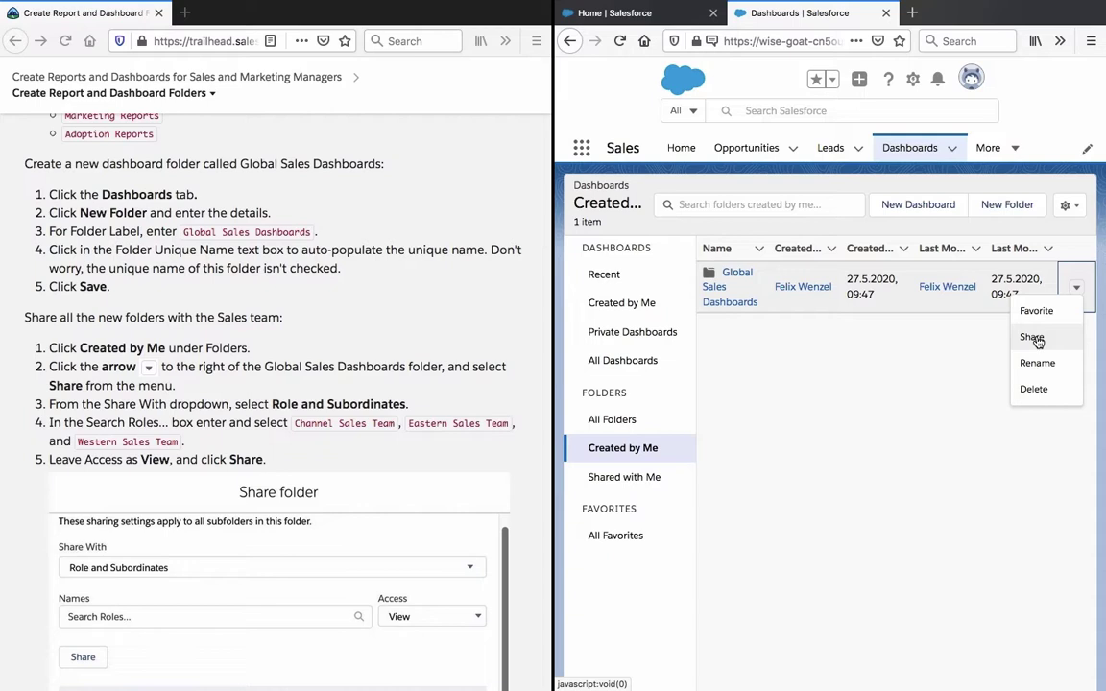
click(1035, 339)
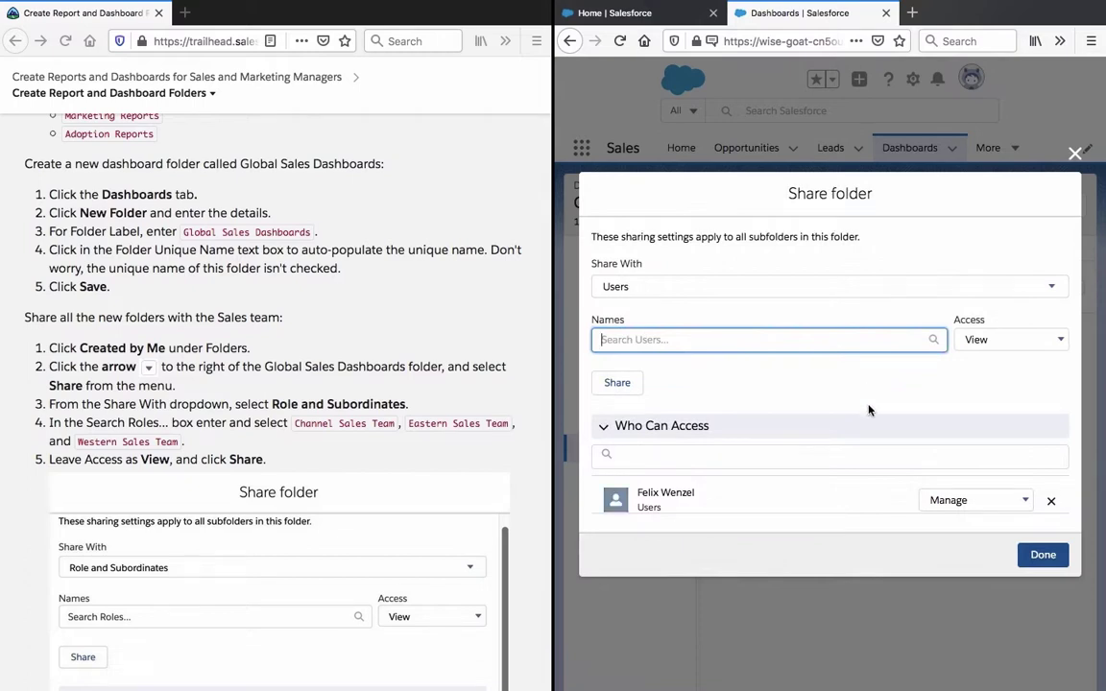
Set Share With to Role and Subordinates
click(862, 384)
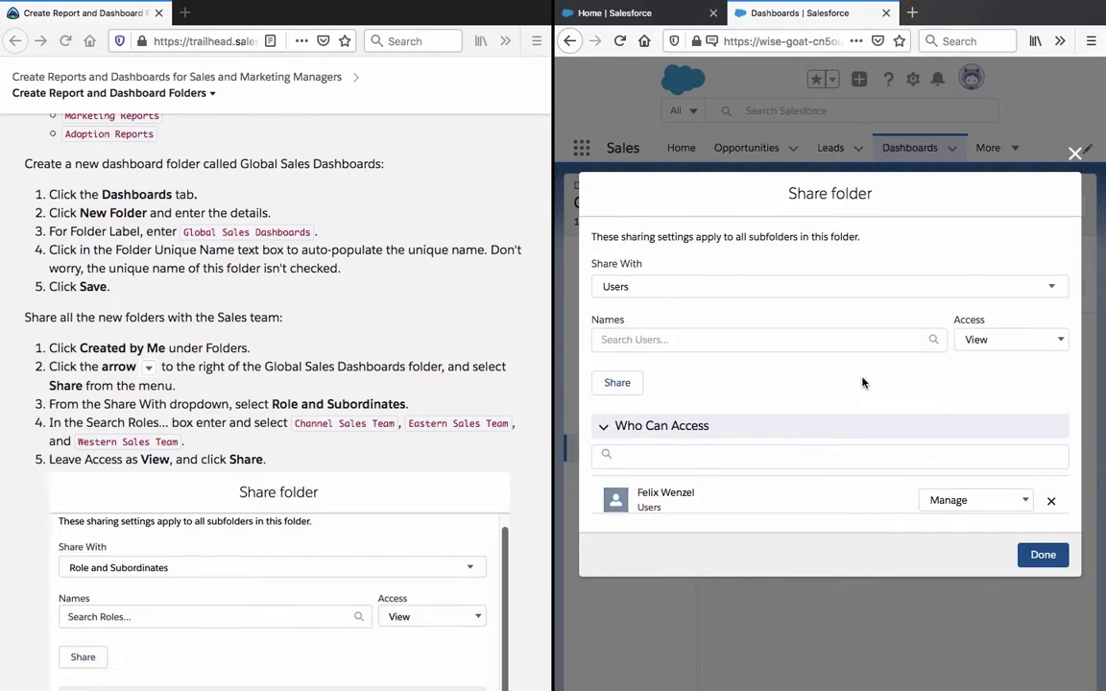
click(865, 294)
click(854, 284)
click(855, 286)
click(814, 370)
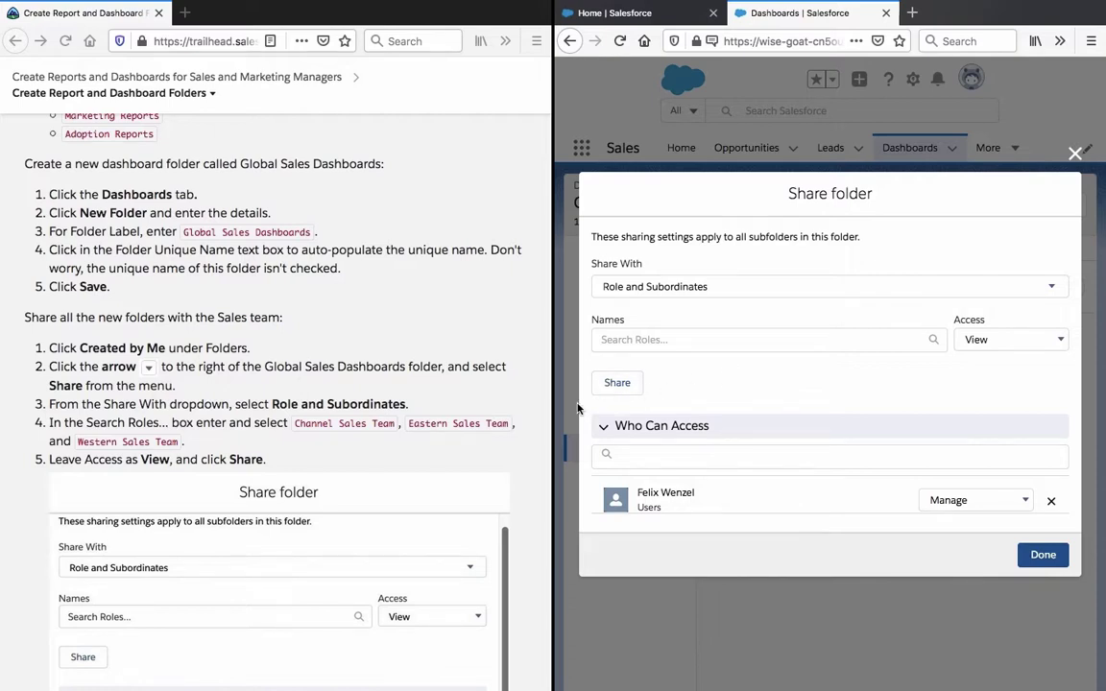
Add the Channel Sales Team role, clearing a mistaken paste from the filter
click(343, 396)
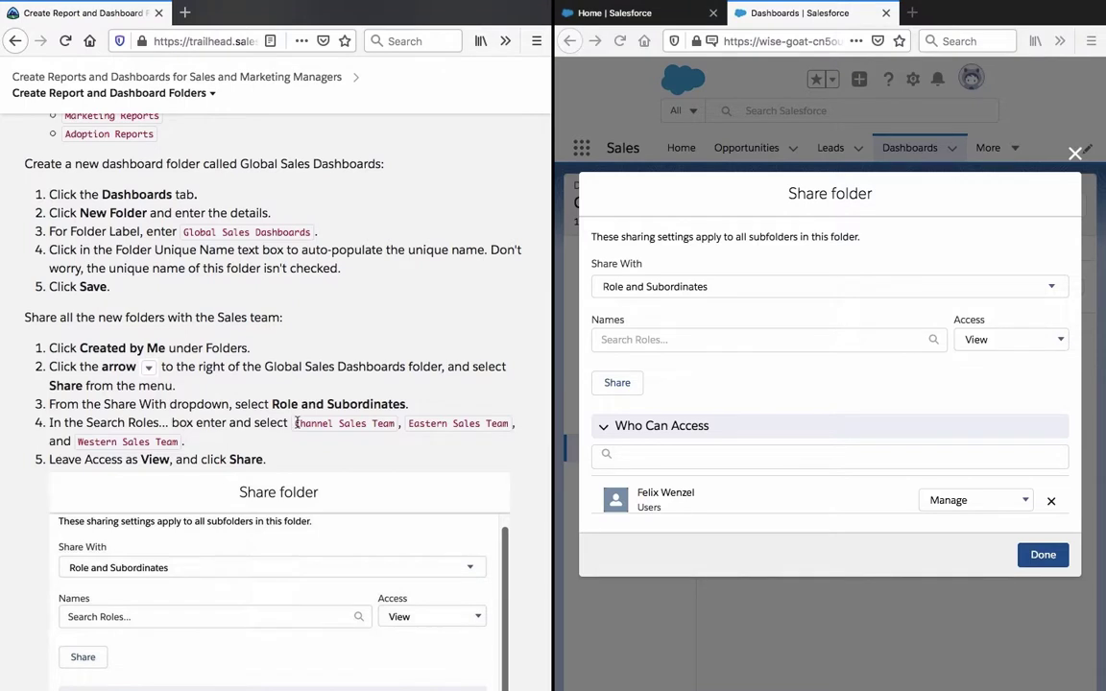
drag(296, 423, 406, 425)
key(super+c)
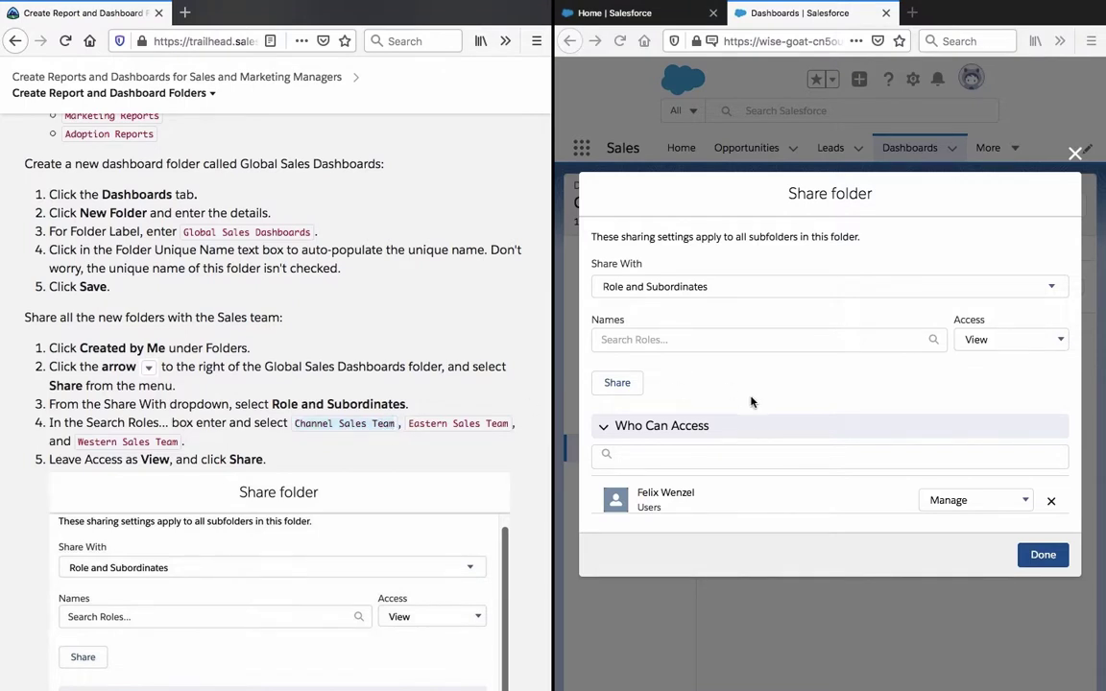
click(738, 459)
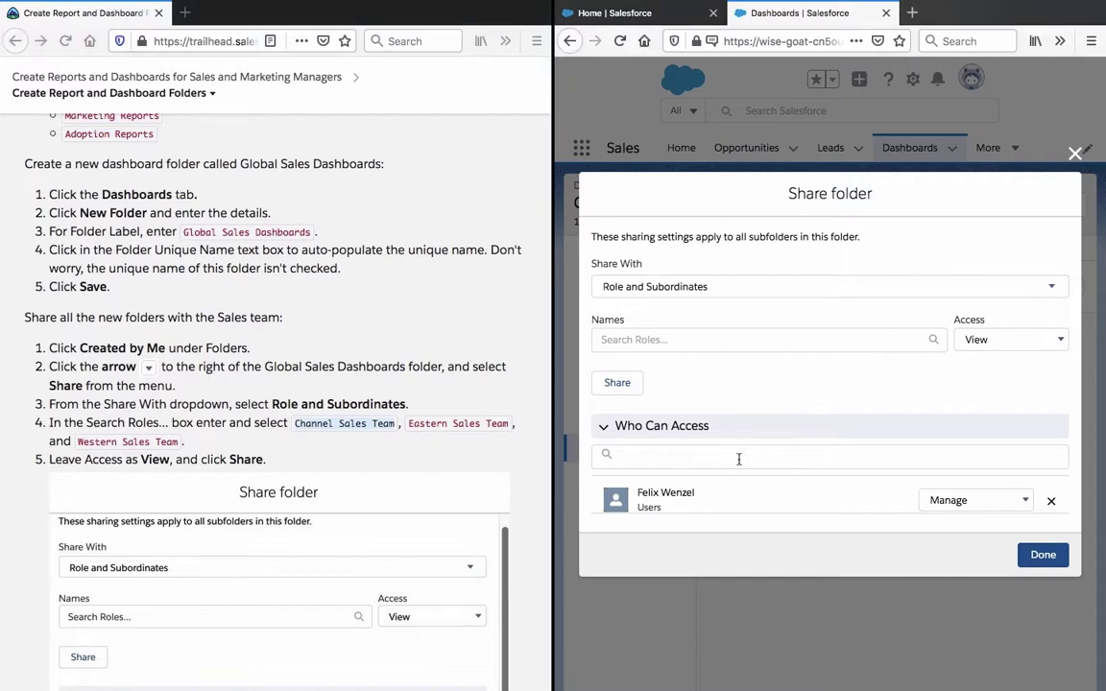
key(super+v)
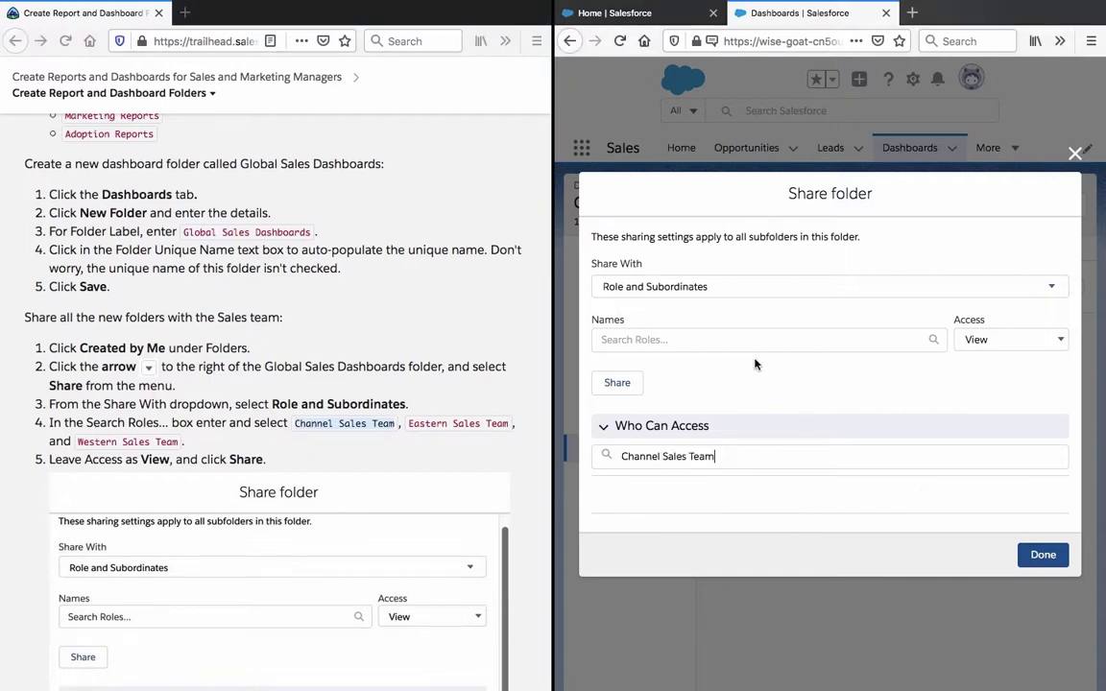
triple_click(763, 451)
key(ctrl+c)
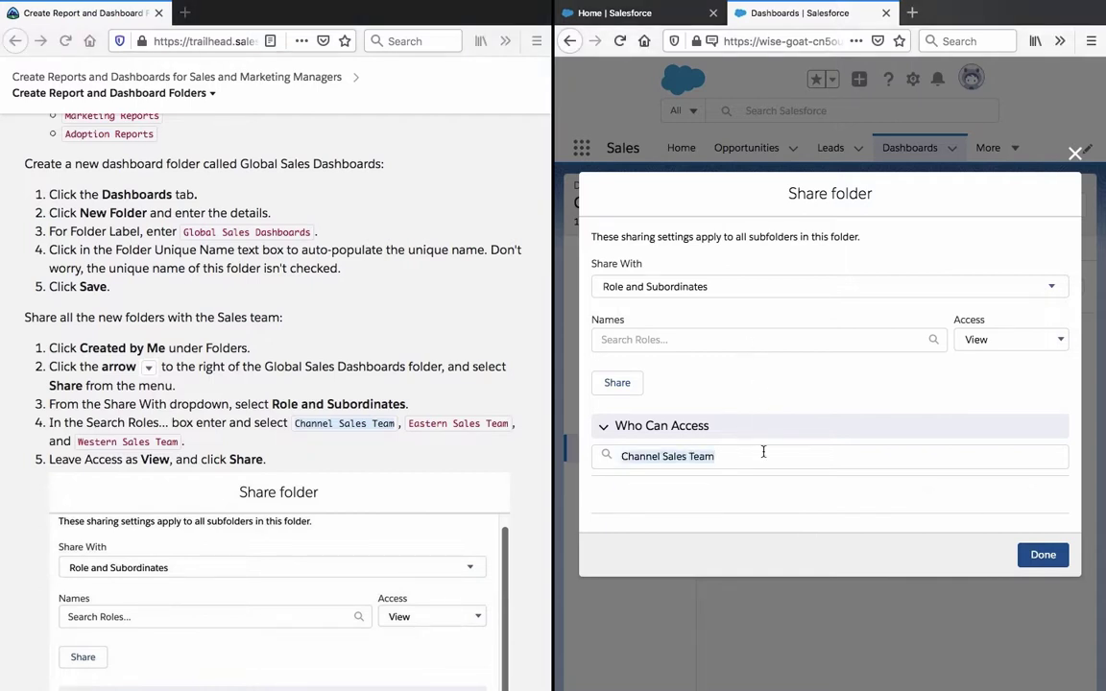
key(BackSpace)
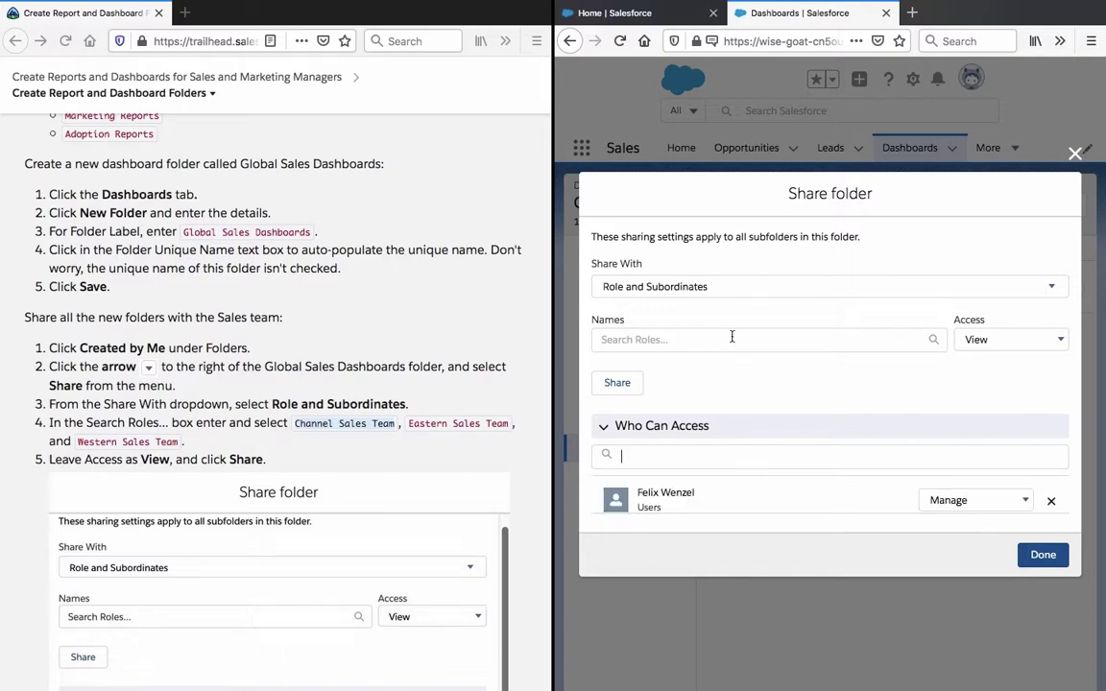
click(731, 339)
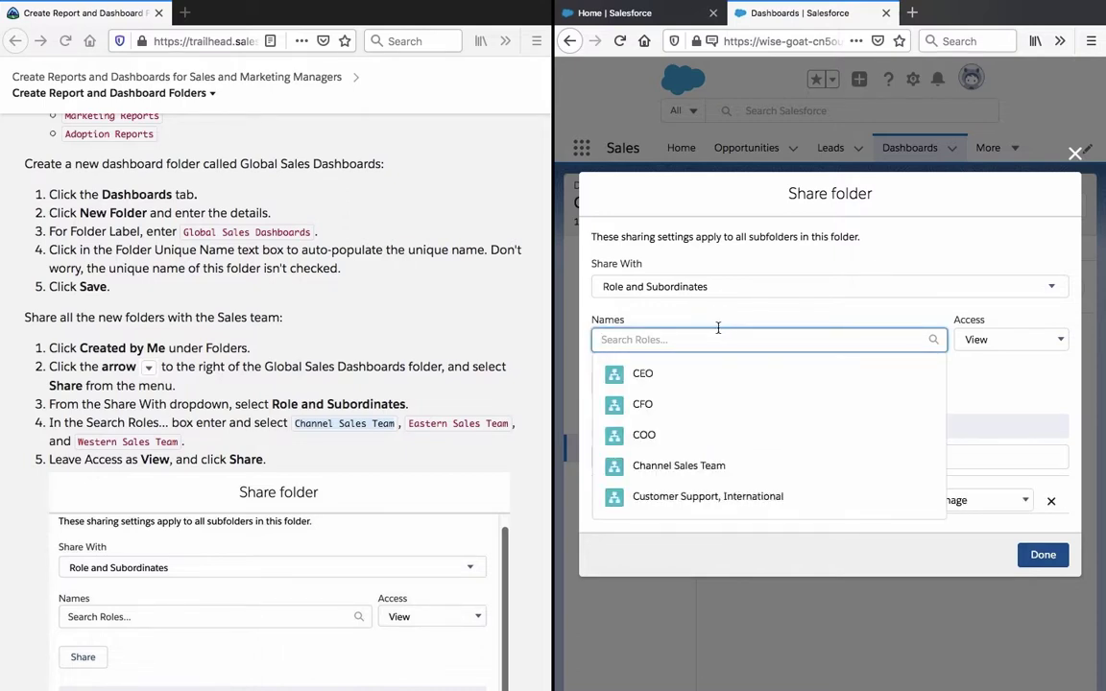
key(ctrl+v)
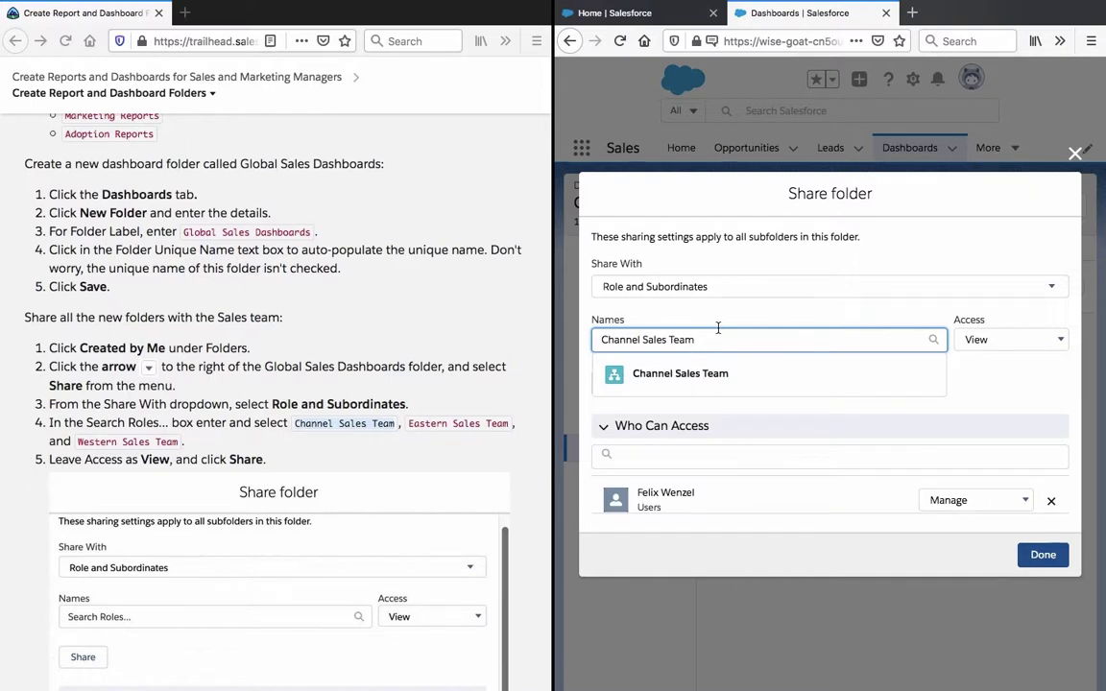
click(711, 374)
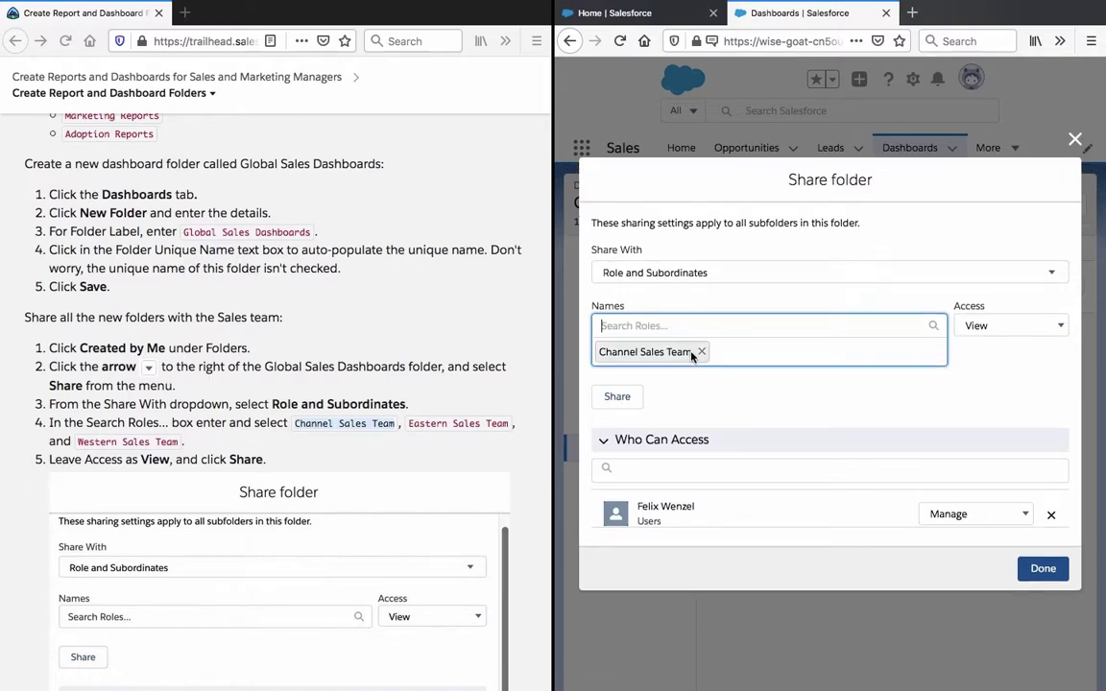
Add Eastern and Western Sales Team roles and share the folder with View access
text(east)
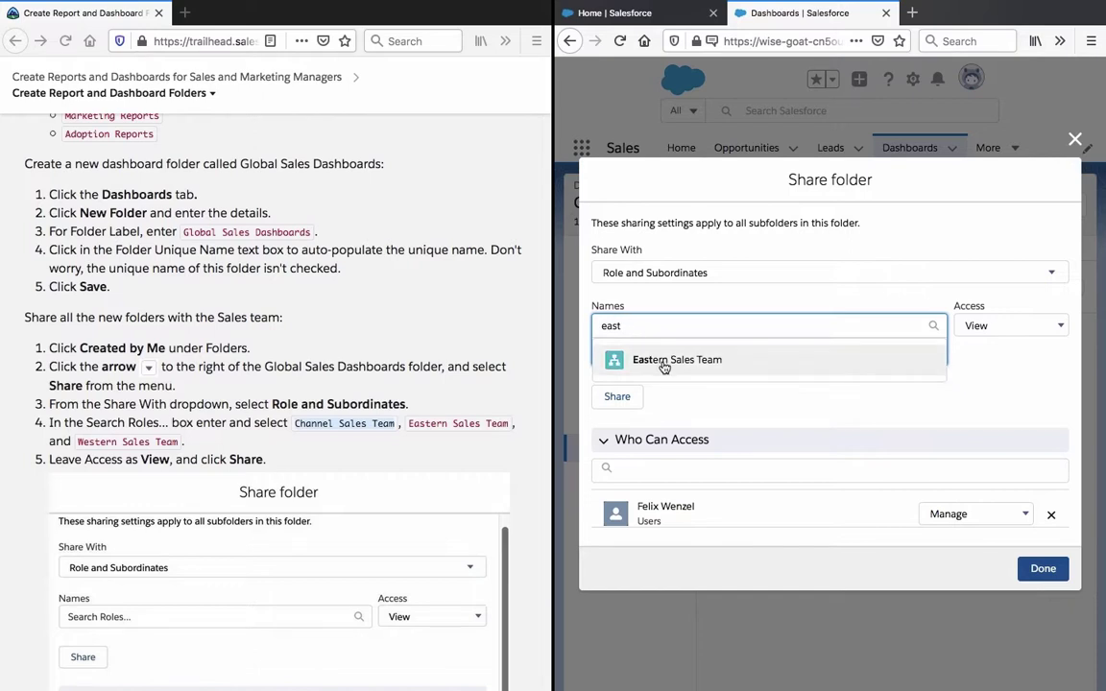
click(634, 361)
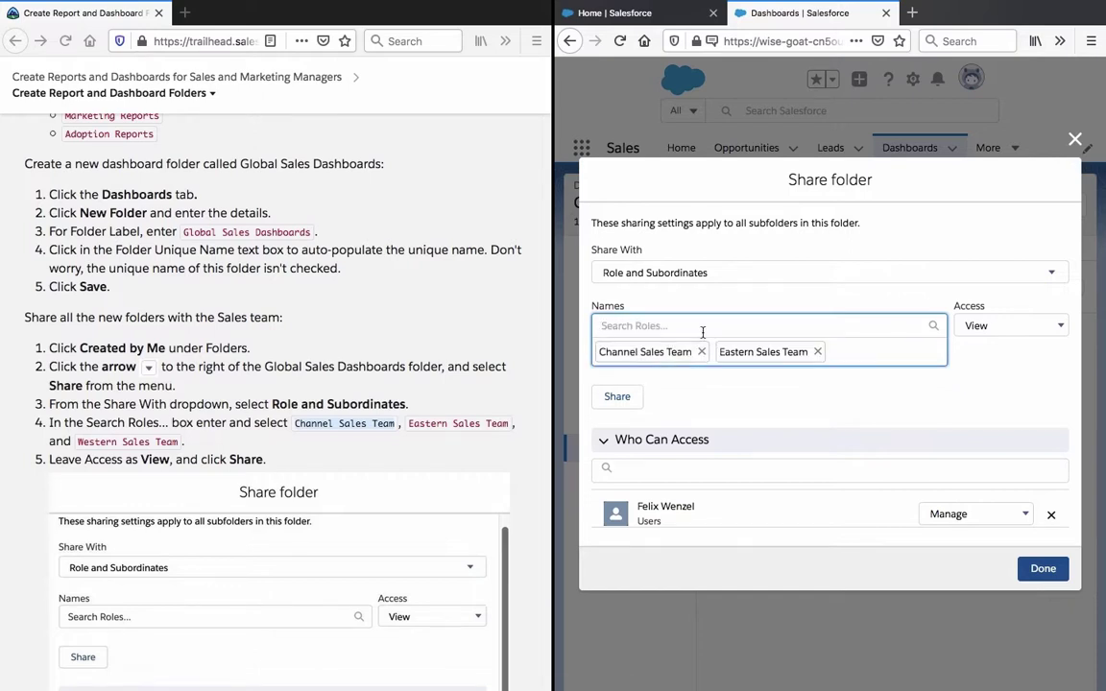
text(west)
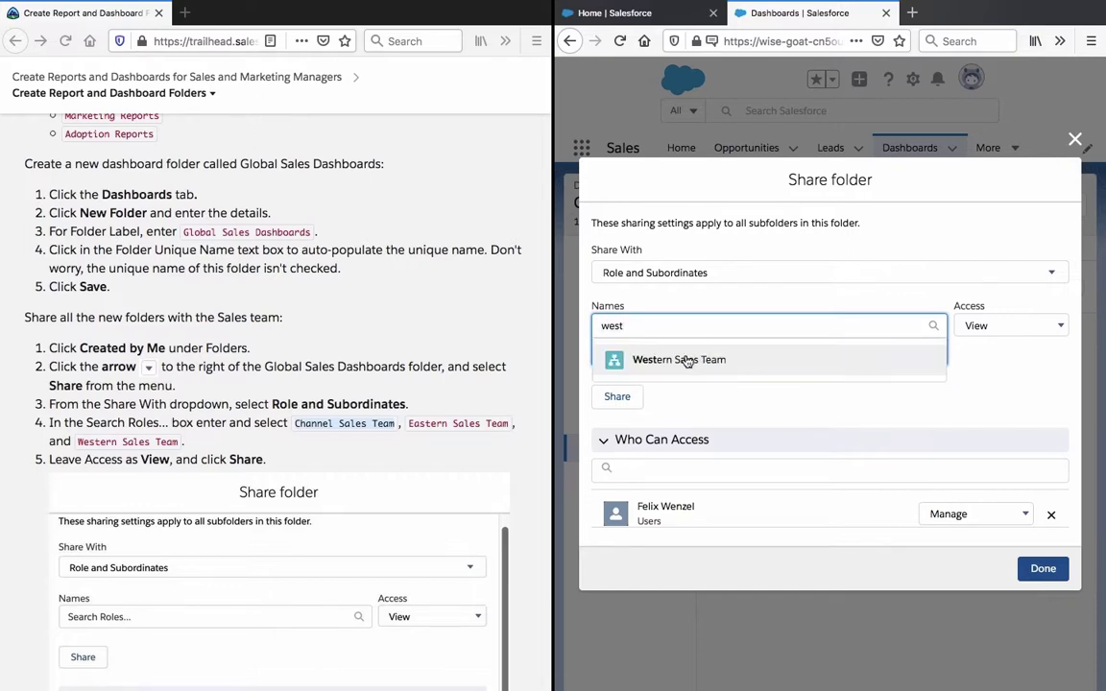
click(686, 361)
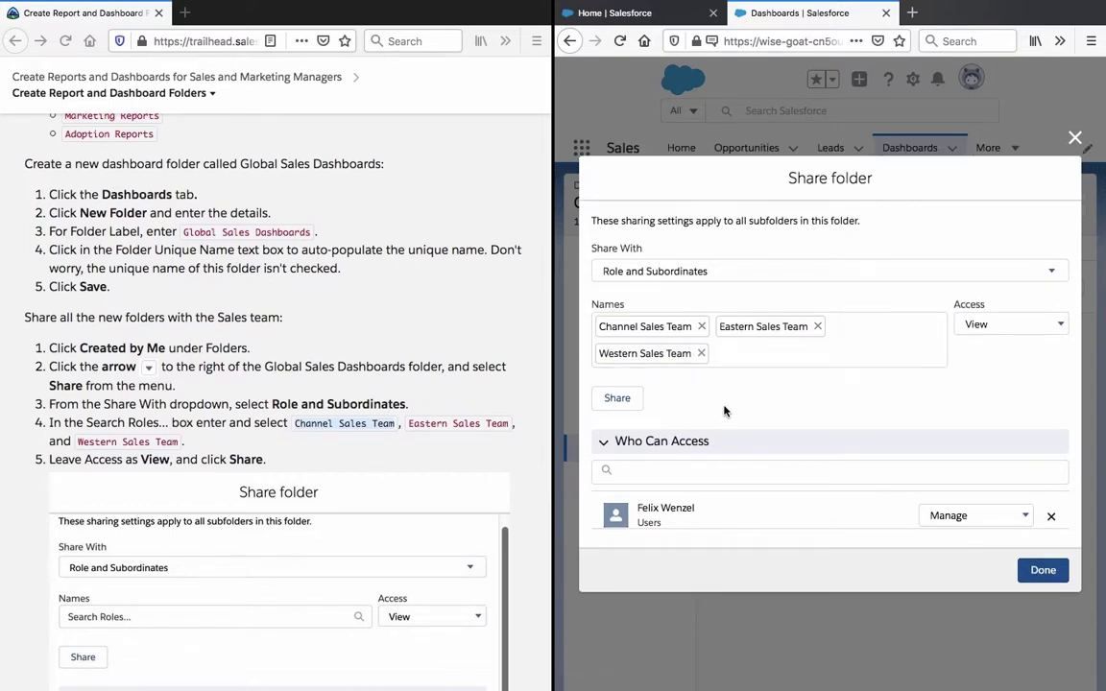
click(617, 399)
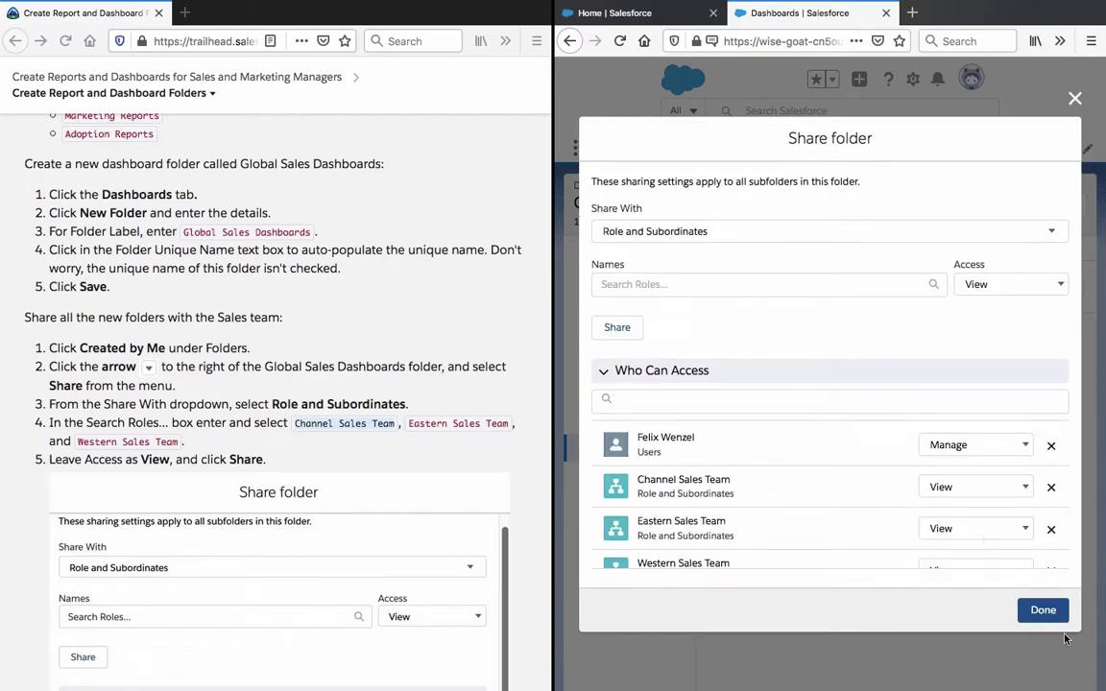
scroll(432, 538, down, 5)
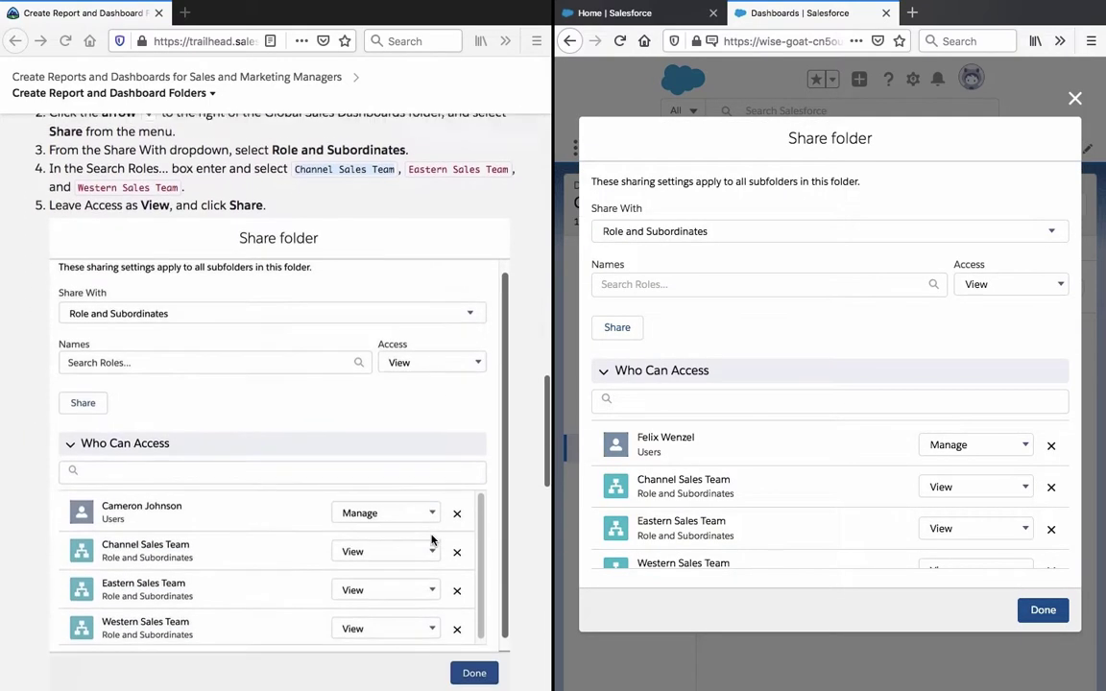
scroll(432, 540, down, 1)
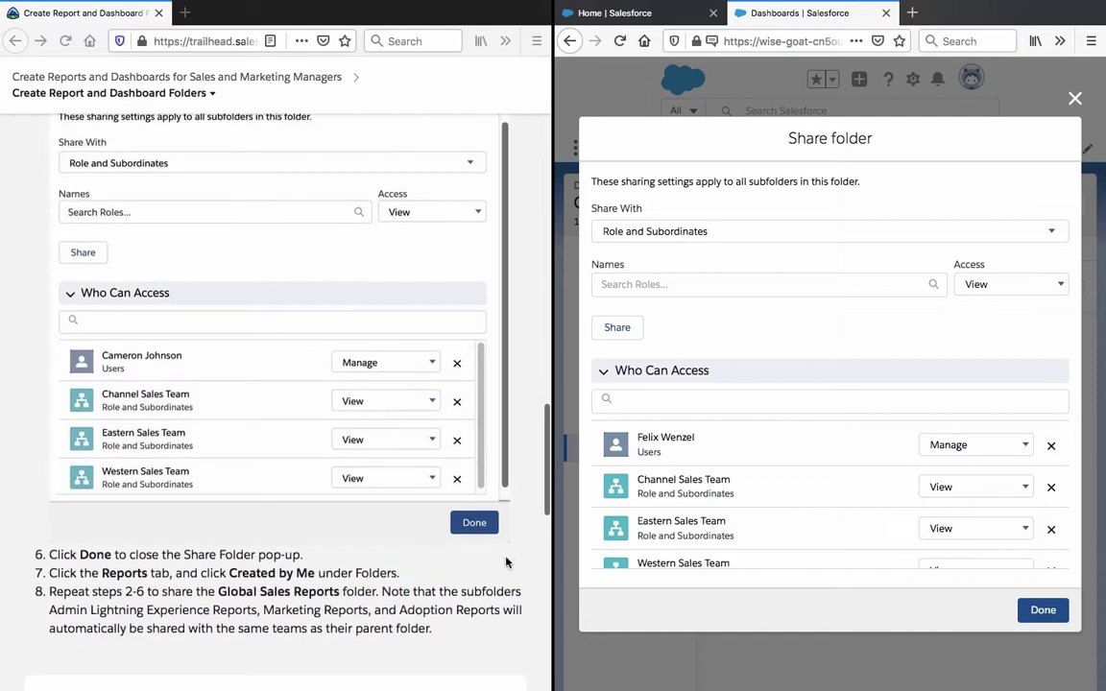
Open the Share dialog for the Global Sales Reports folder under Reports > Created by Me
click(1061, 617)
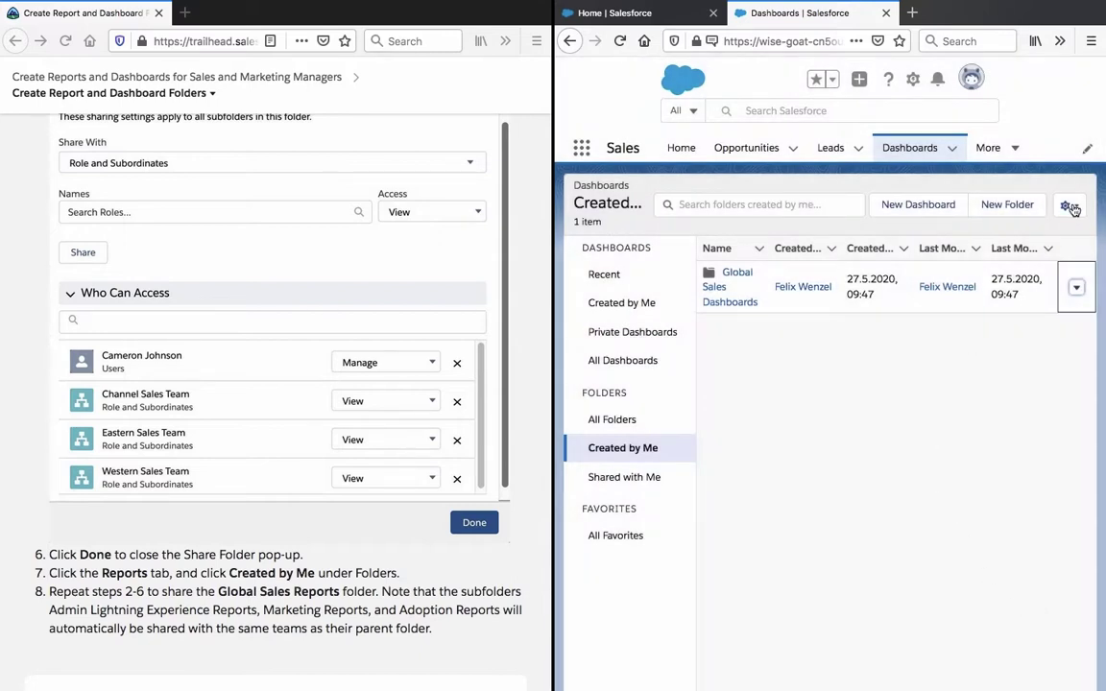
click(1014, 150)
click(998, 310)
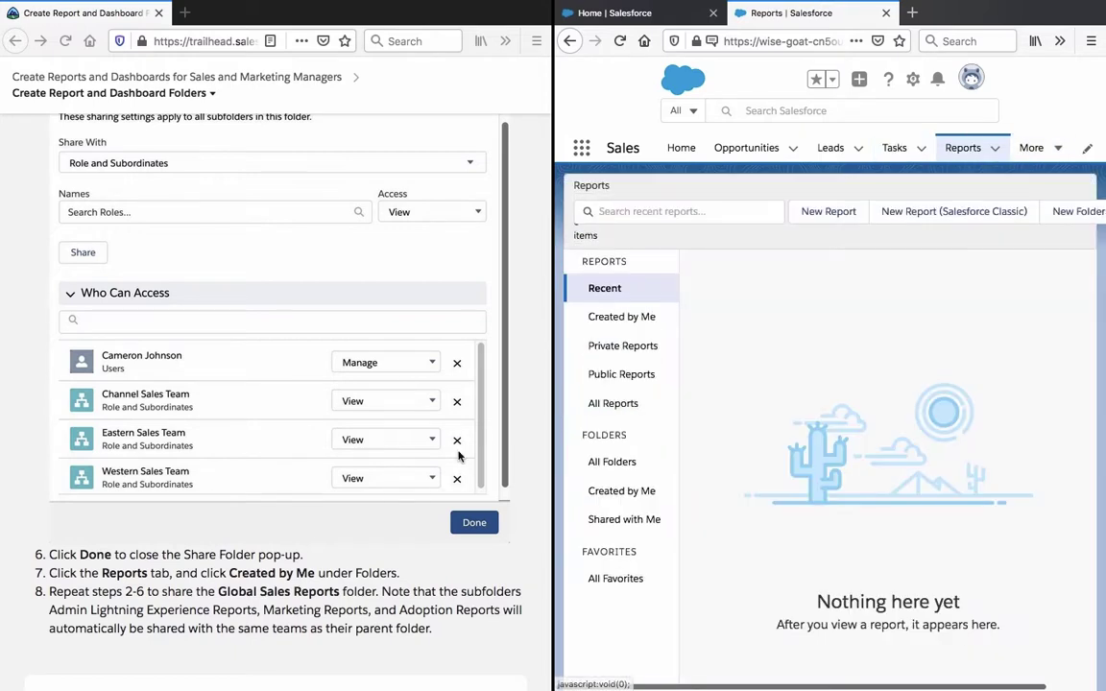
click(606, 321)
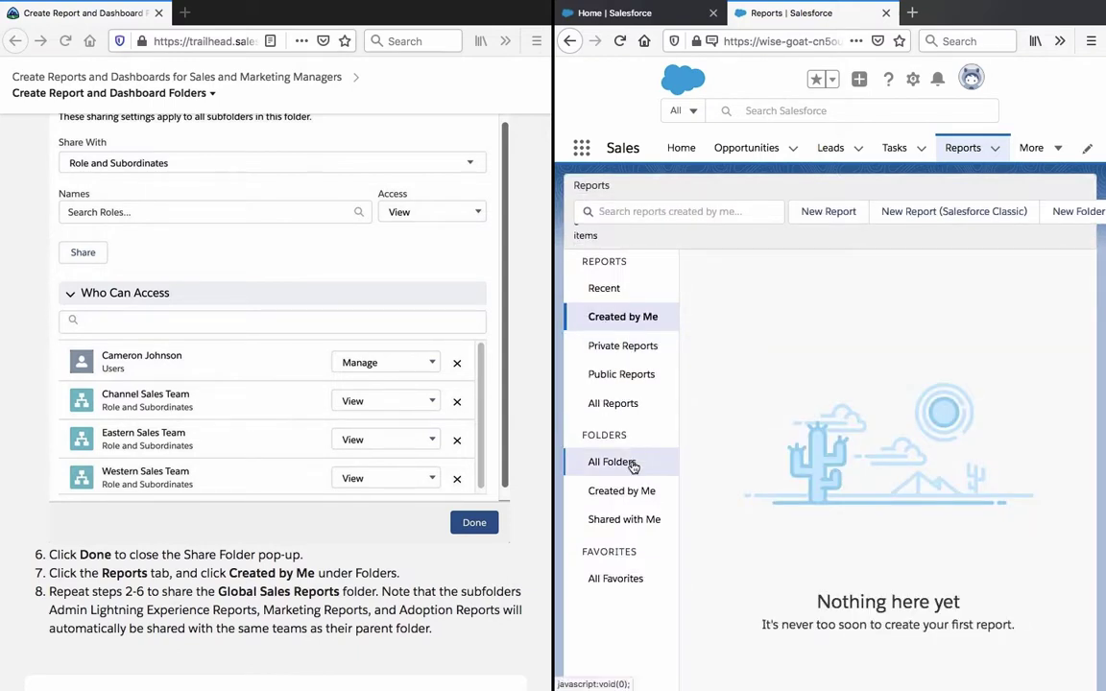
click(638, 491)
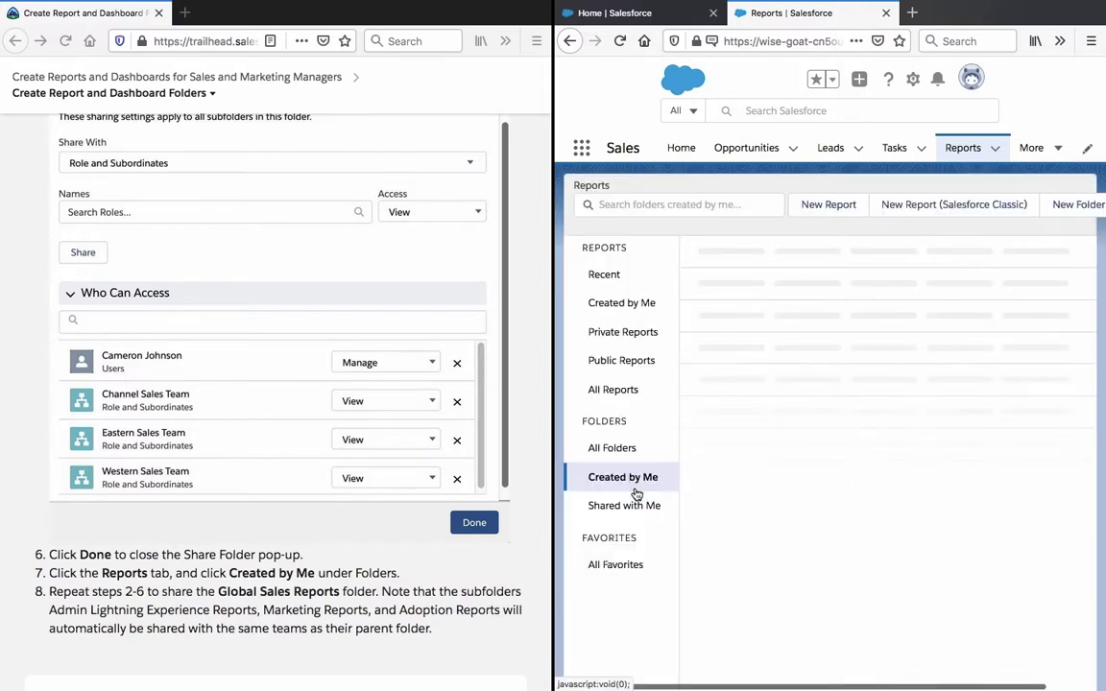
click(1076, 297)
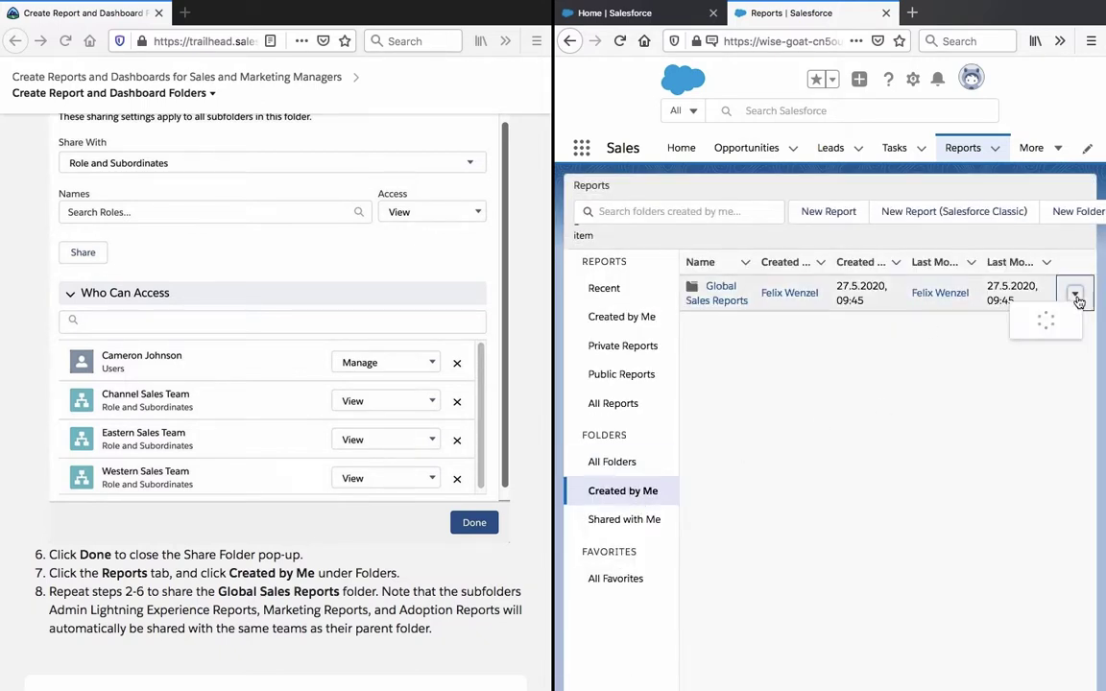
click(1077, 297)
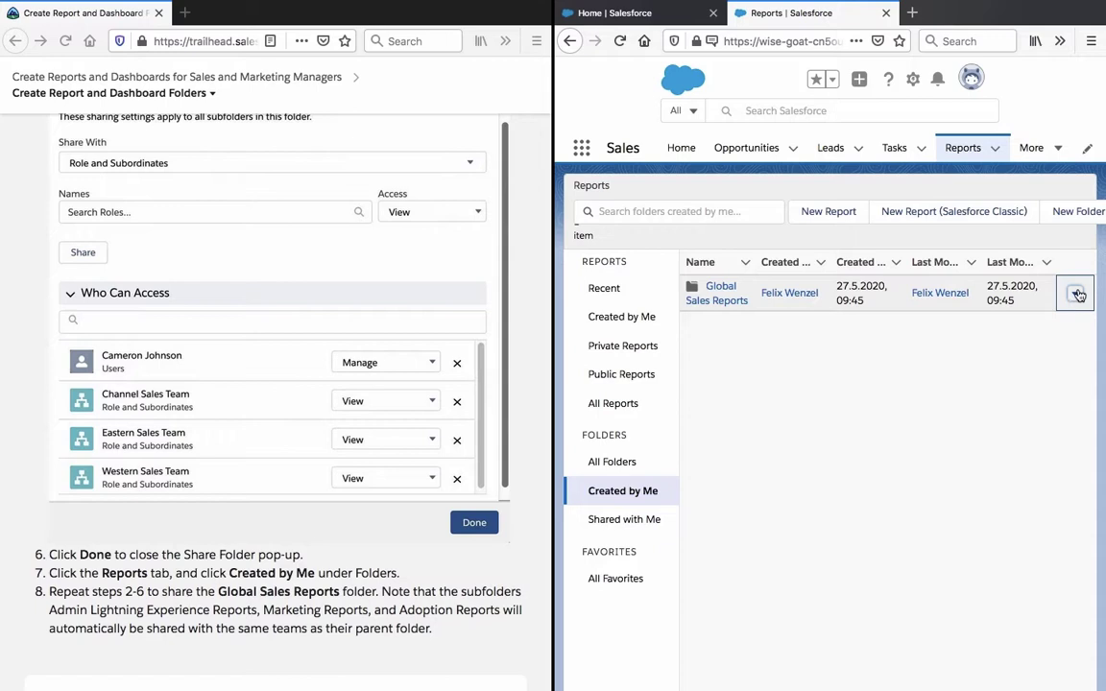
click(1077, 296)
click(1039, 347)
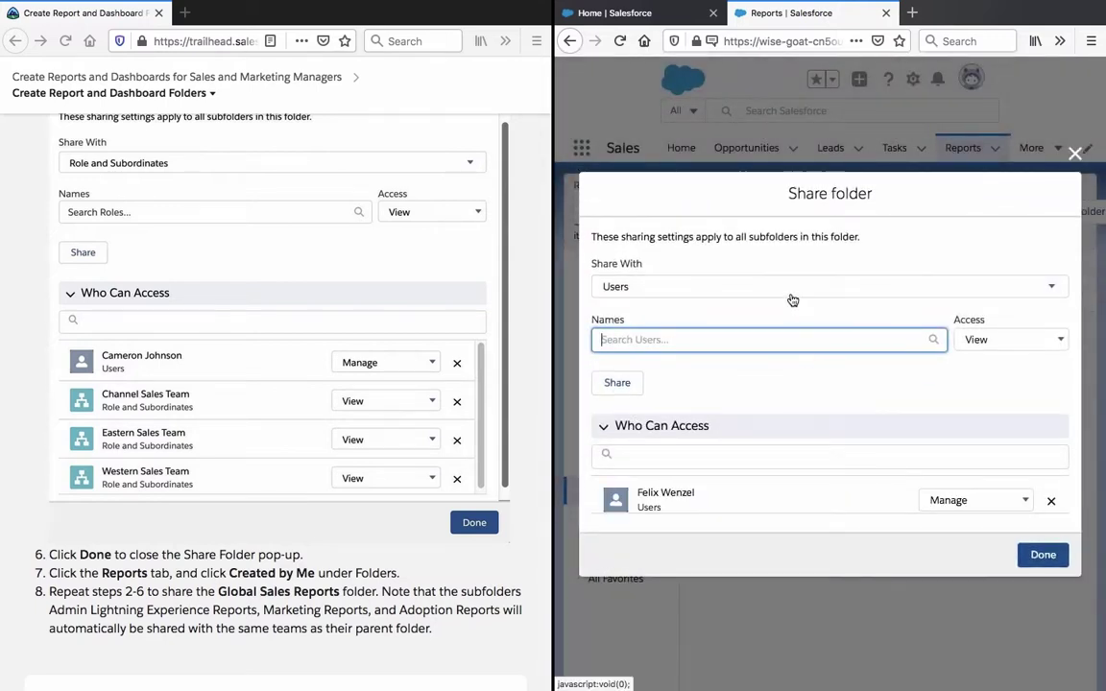
Share it with Channel, Eastern and Western Sales Team roles and subordinates at View access
click(793, 293)
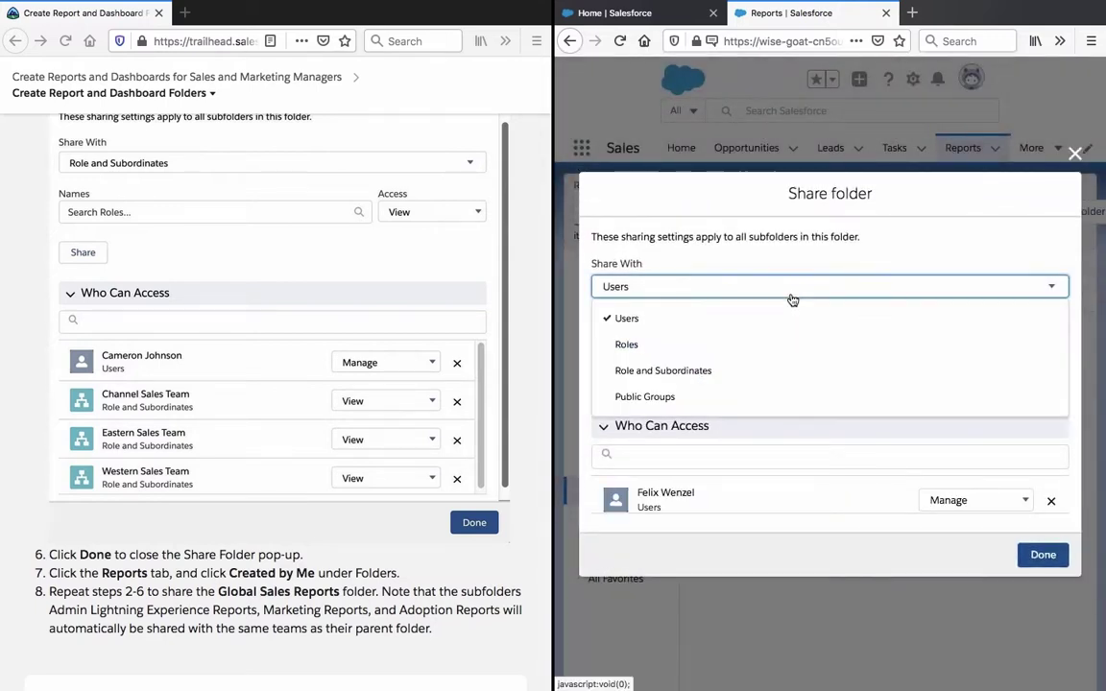
click(744, 378)
click(708, 338)
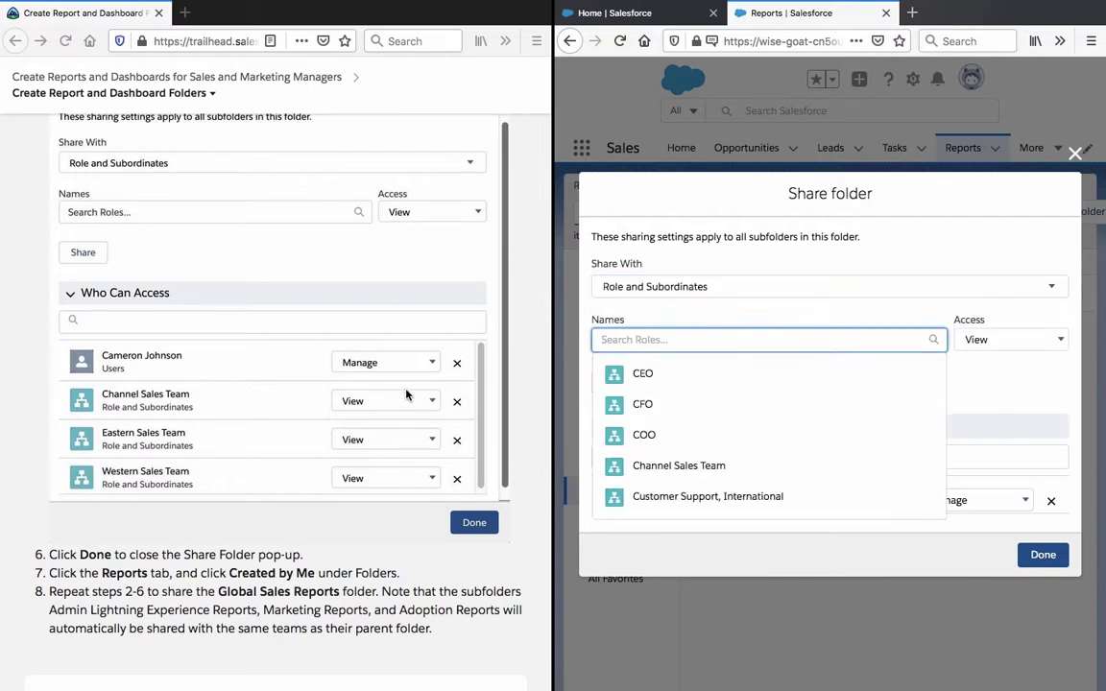
text(ch)
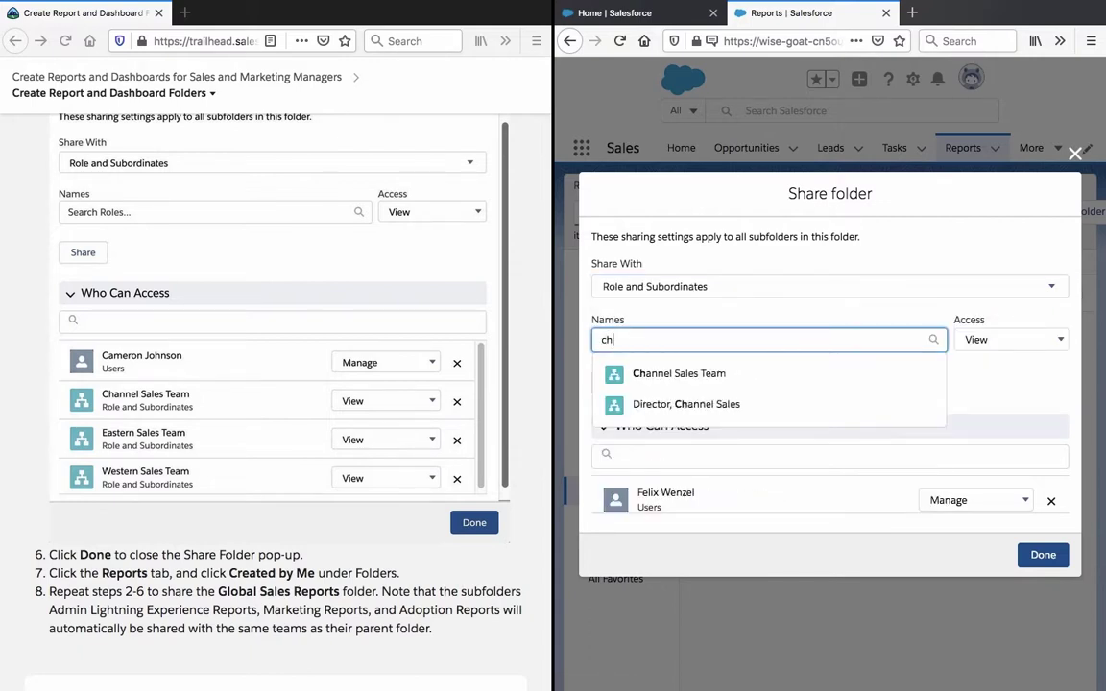
click(653, 374)
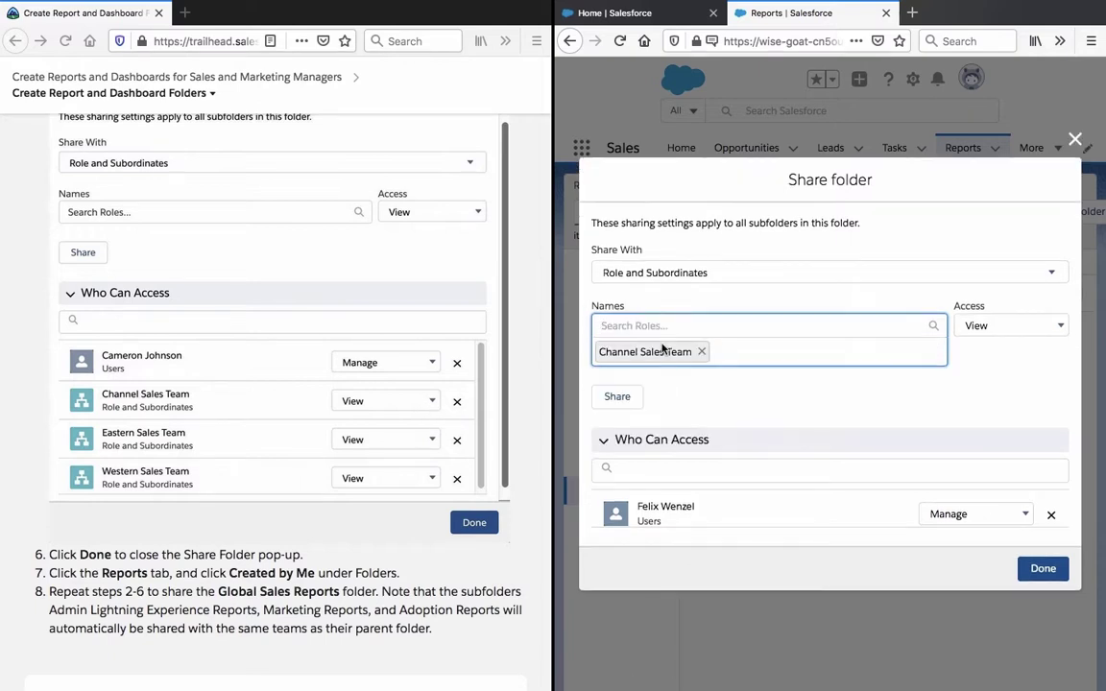
text(easte)
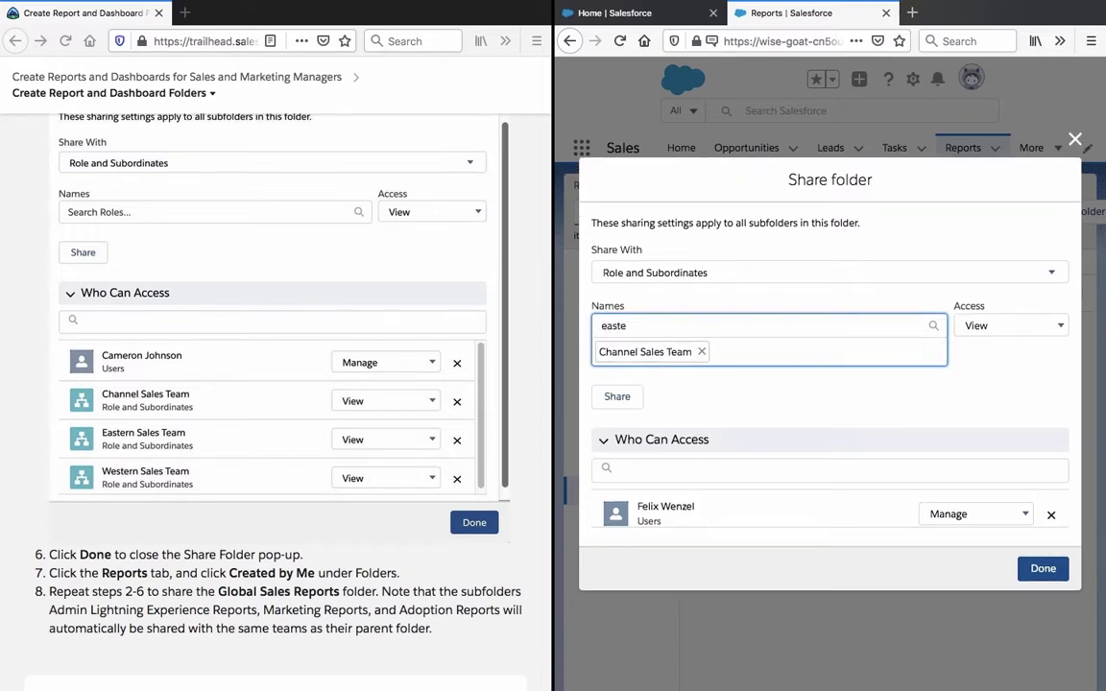
text(r)
click(656, 361)
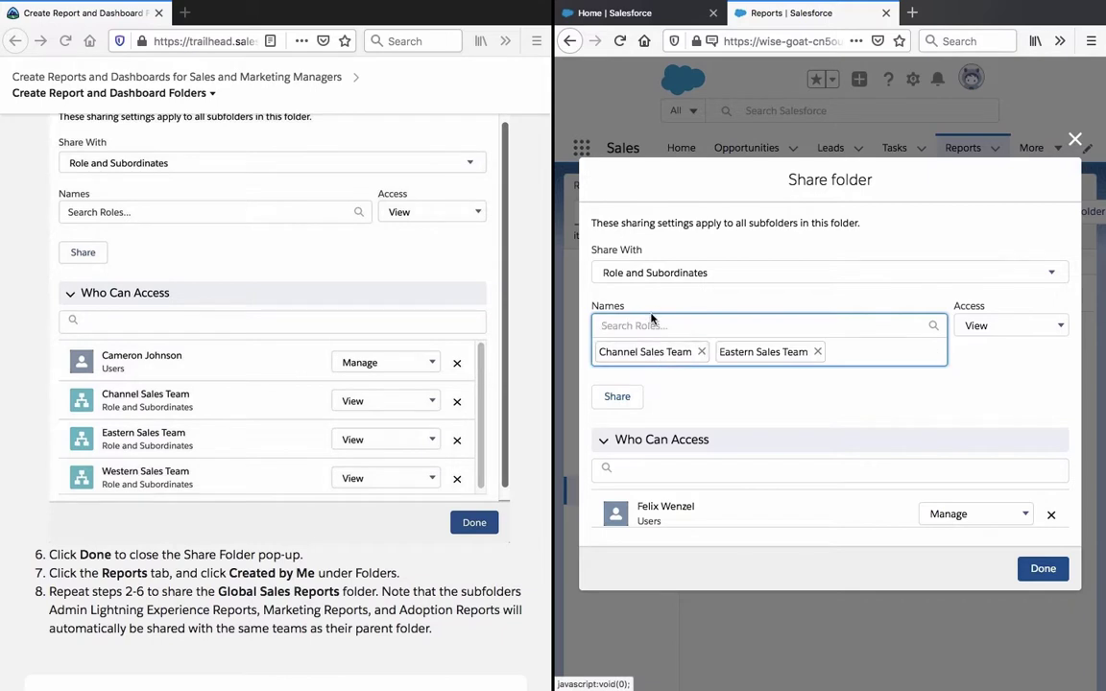
text(western)
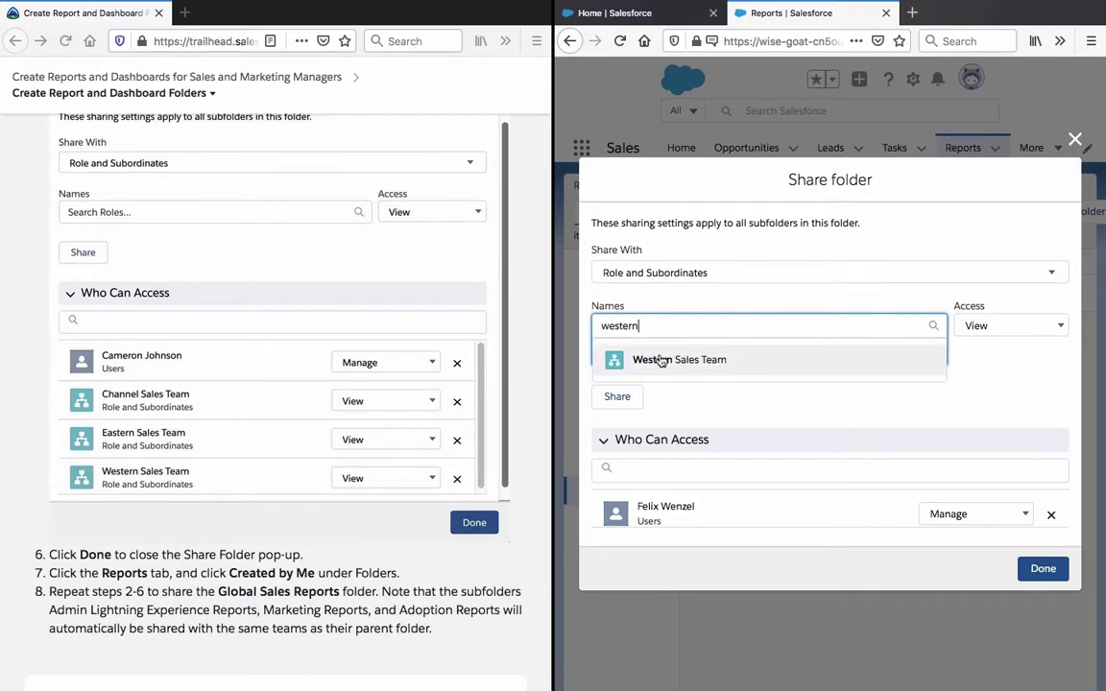
click(660, 359)
click(629, 411)
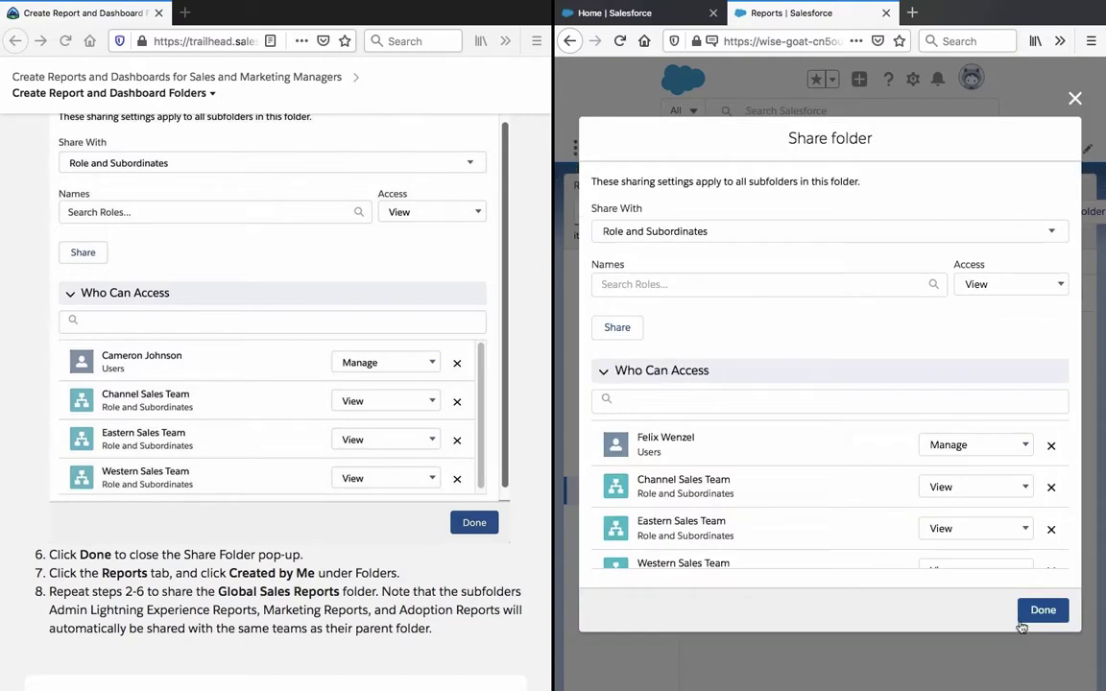
click(1043, 610)
Verify the Trailhead step, which fails because no 'Global Sales Reports' report folder is found
scroll(441, 542, down, 5)
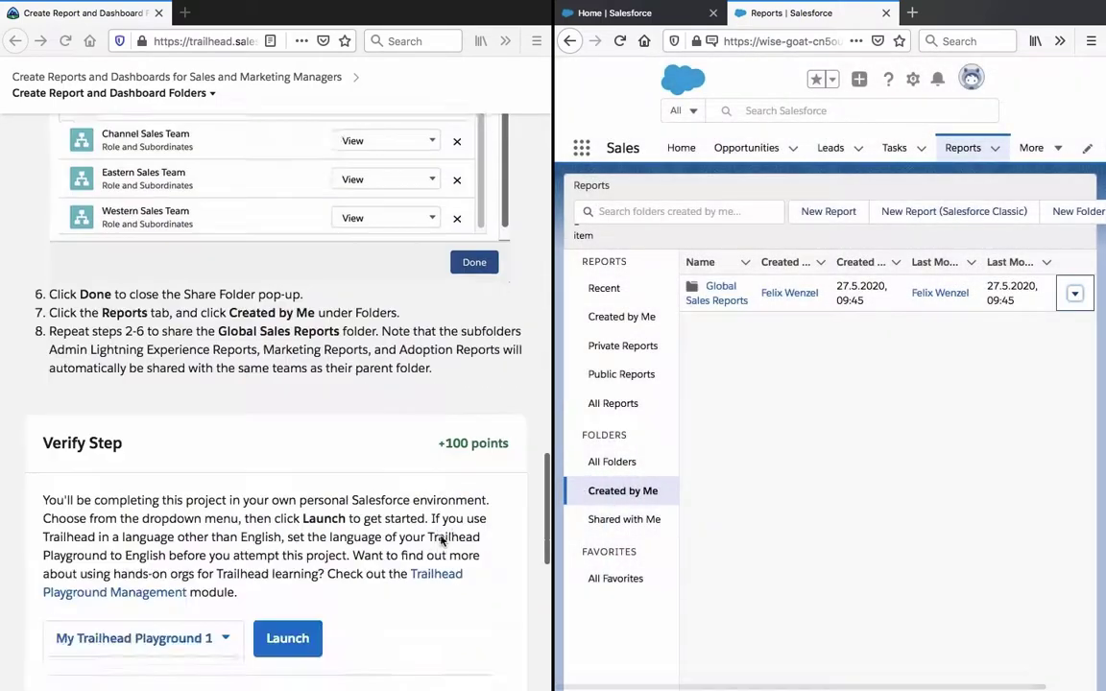
click(200, 519)
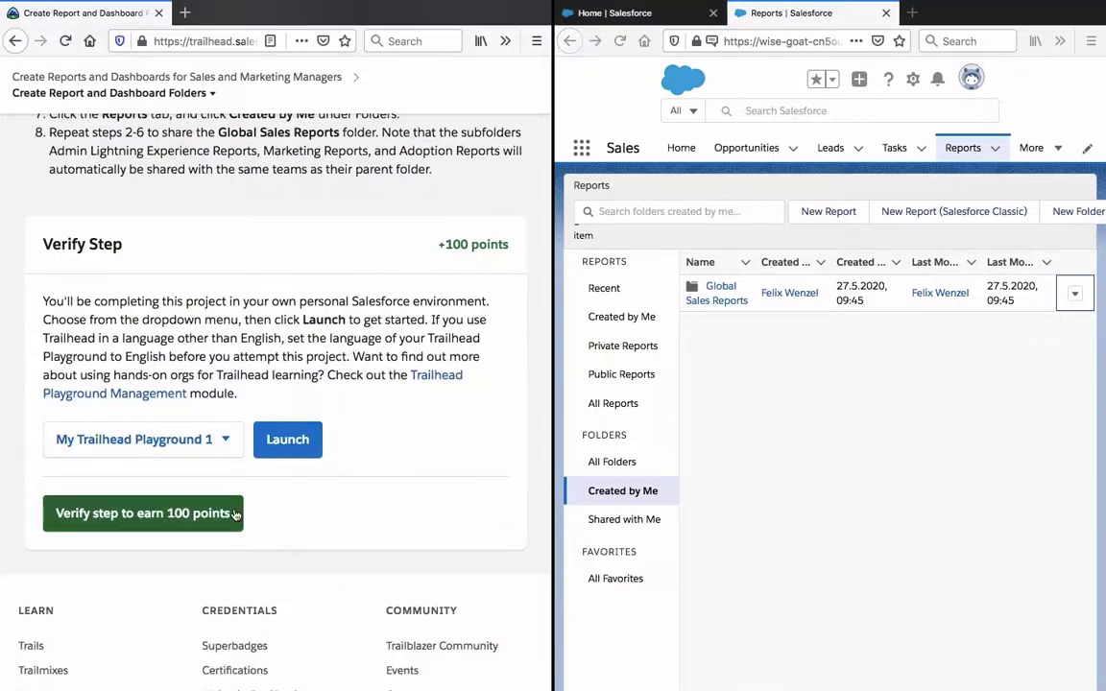
scroll(395, 476, up, 5)
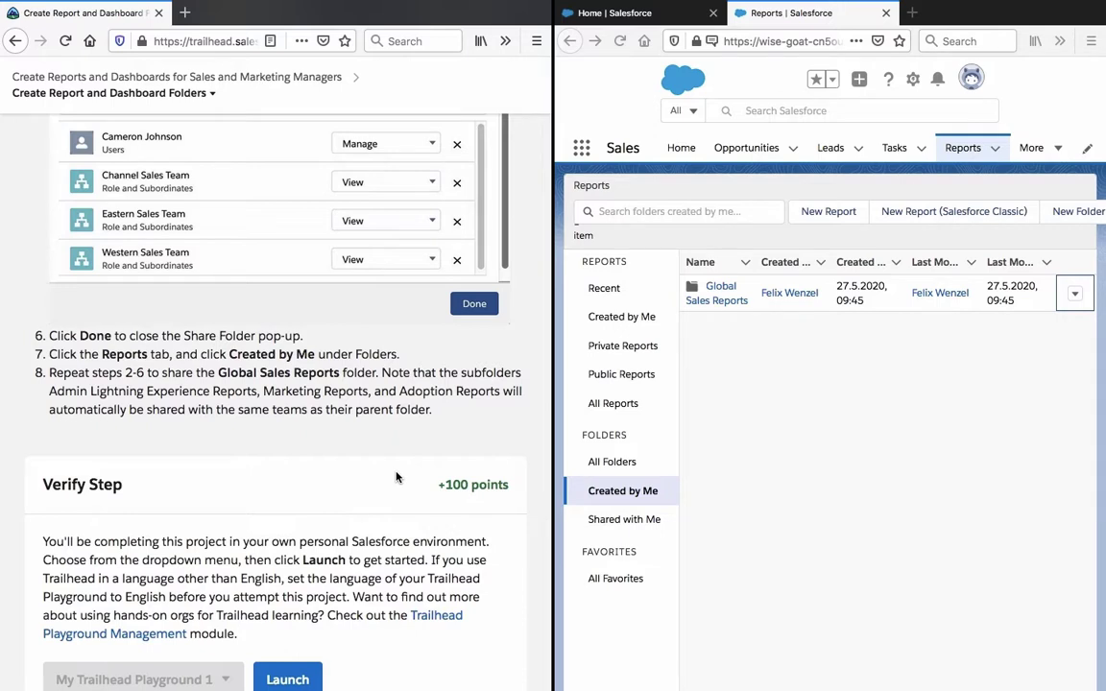
scroll(396, 477, down, 2)
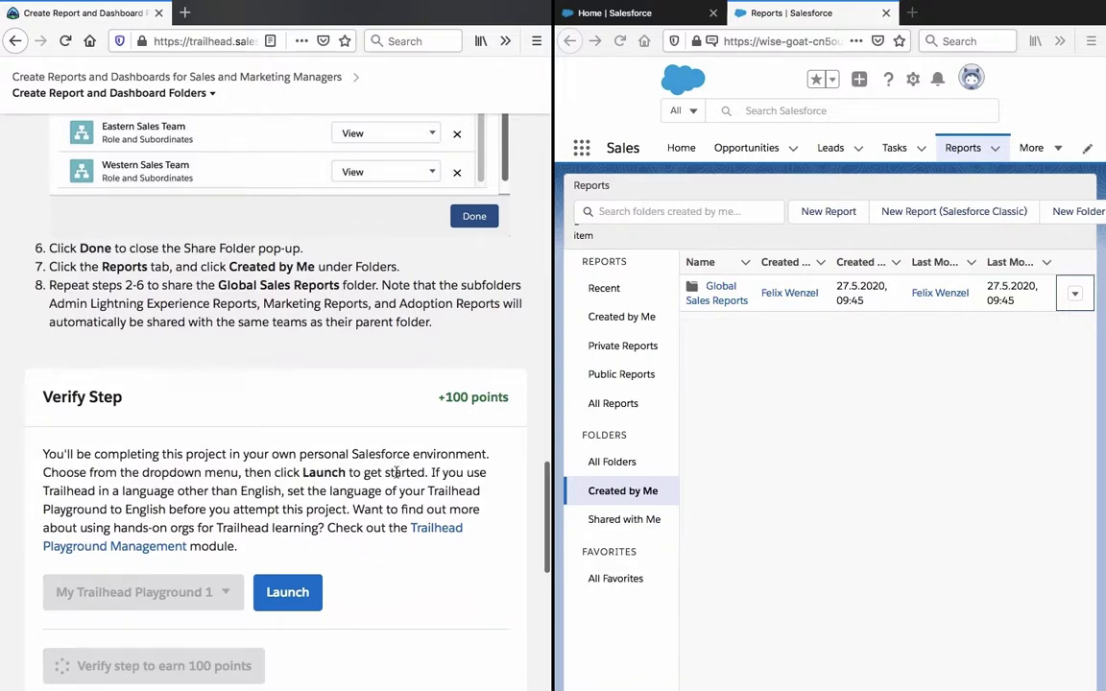
scroll(393, 472, down, 1)
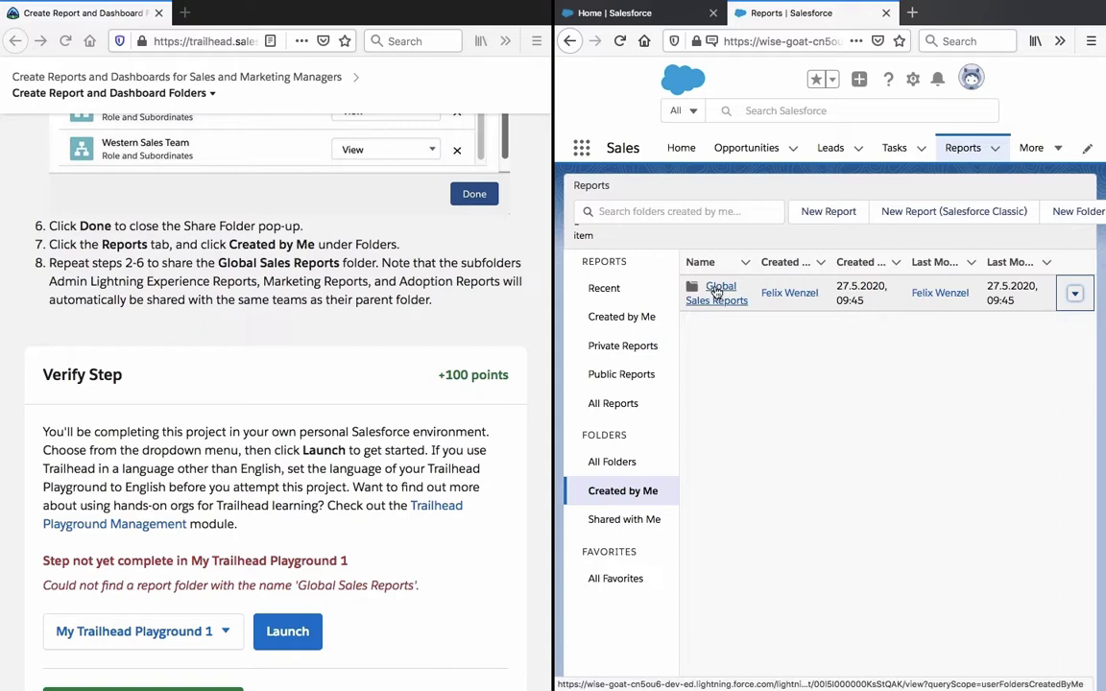
click(1075, 295)
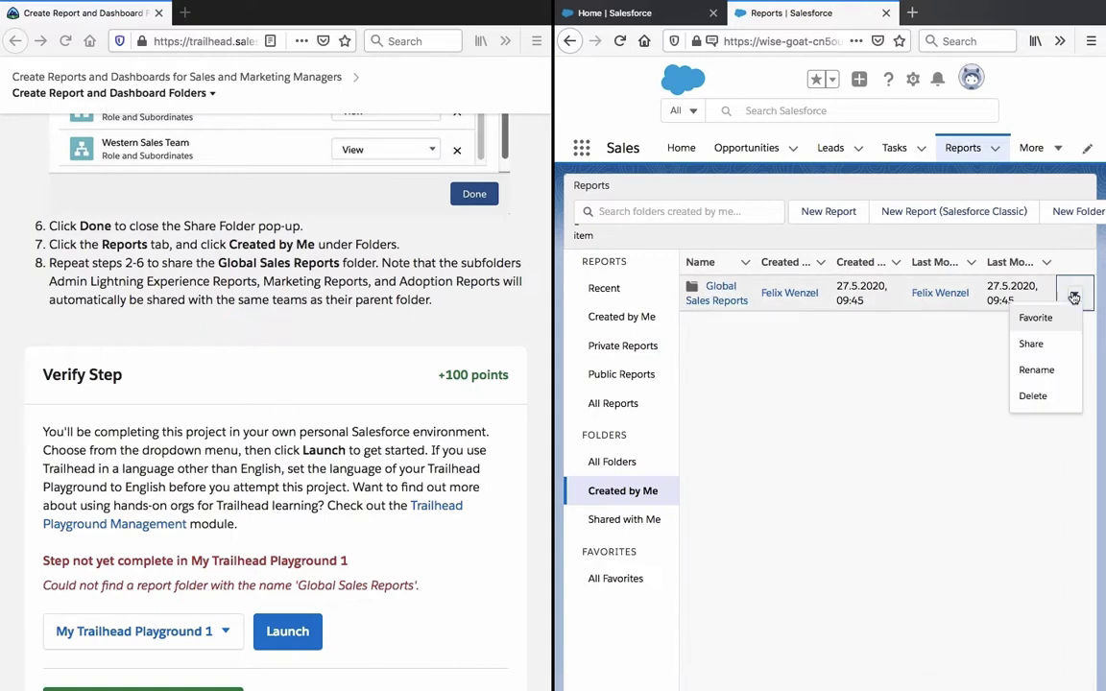
Open Rename for the Global Sales Reports folder from All Folders and select its label
click(871, 378)
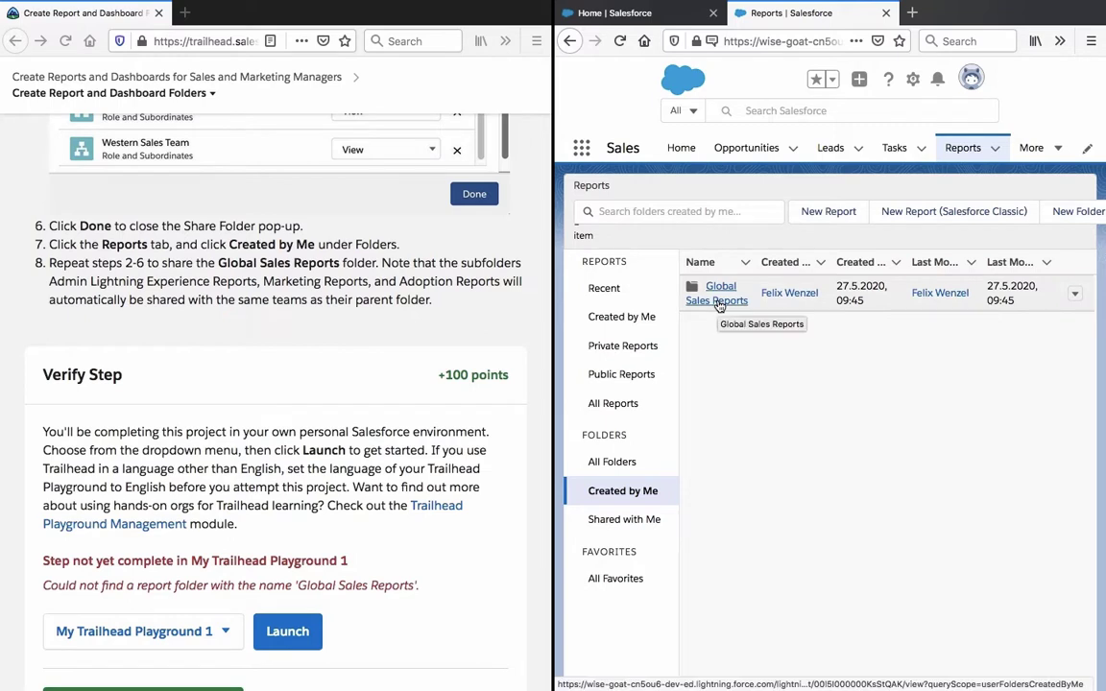
click(718, 300)
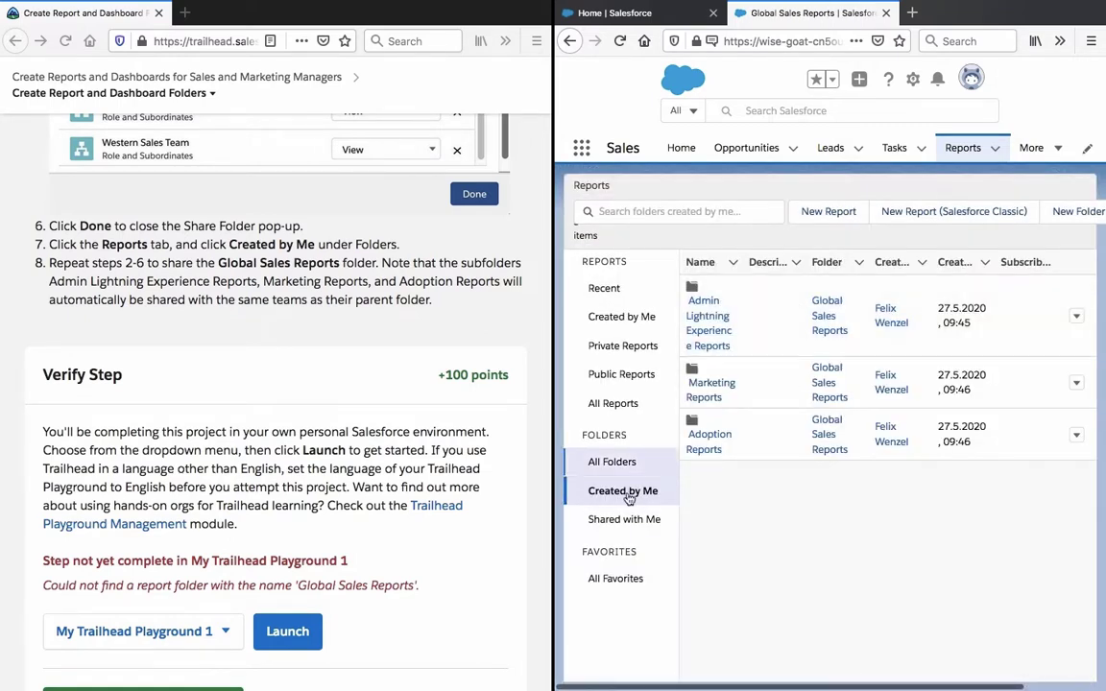
click(614, 462)
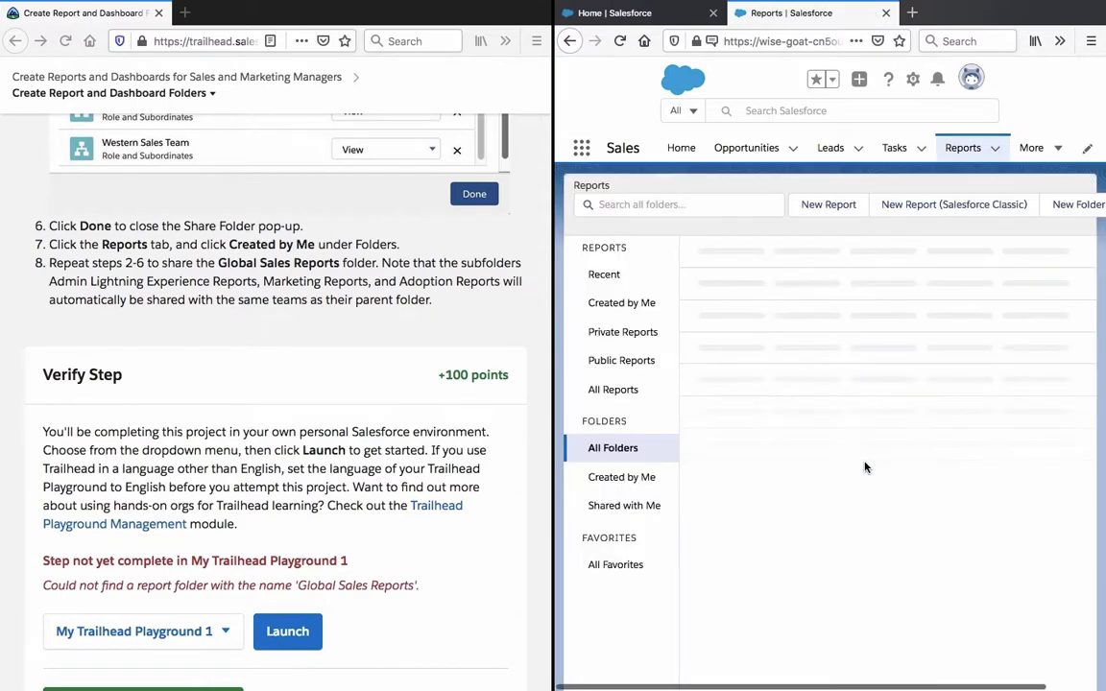
click(1075, 295)
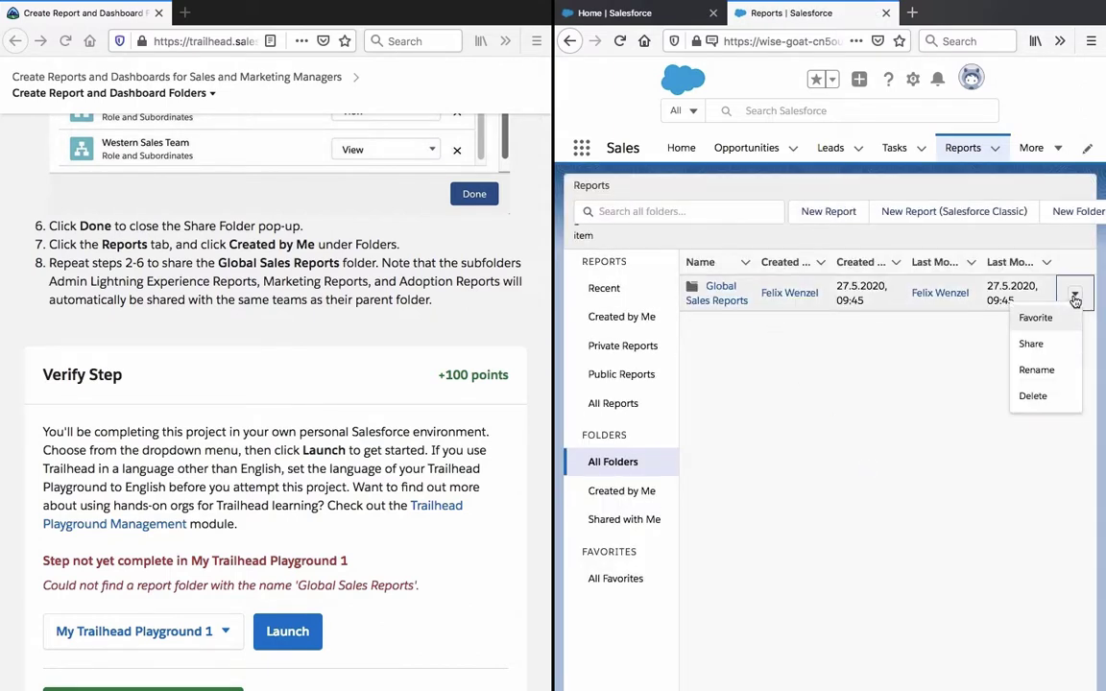
click(1037, 368)
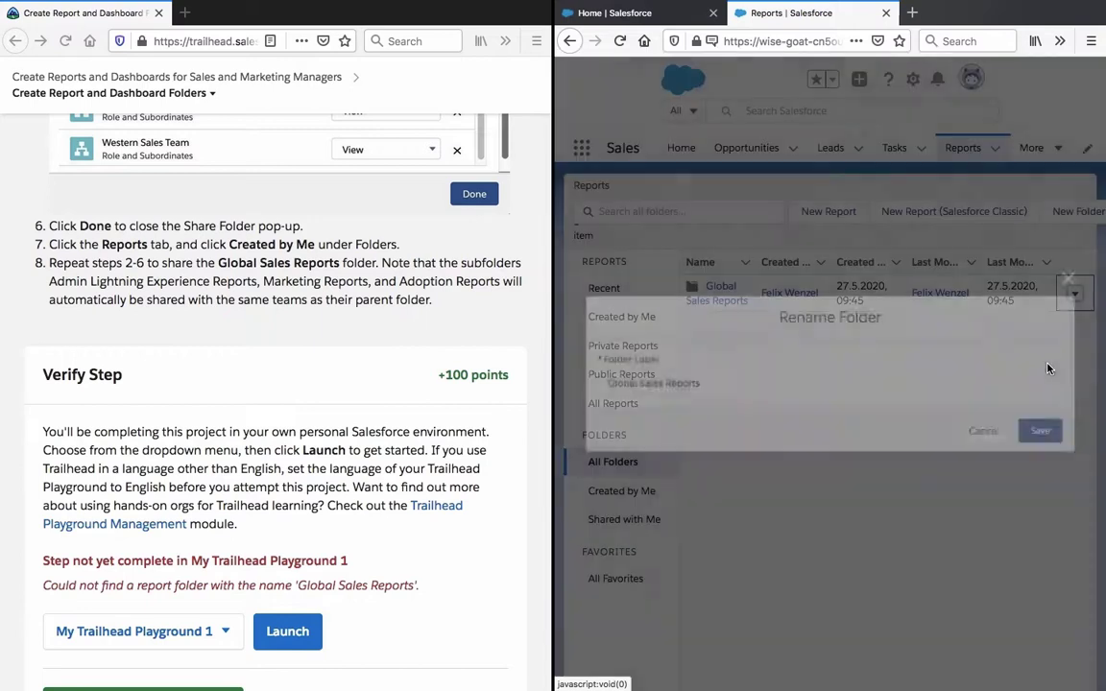
triple_click(741, 350)
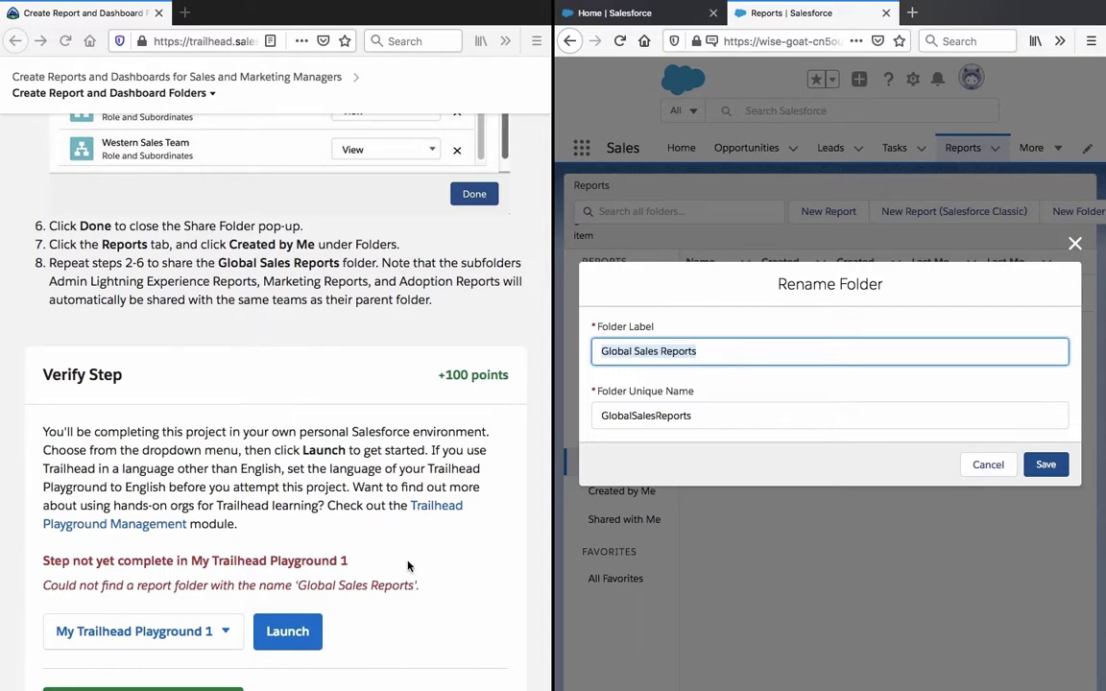
Replace the label with 'Global Sales Reports' copied from Trailhead's error and save
click(412, 585)
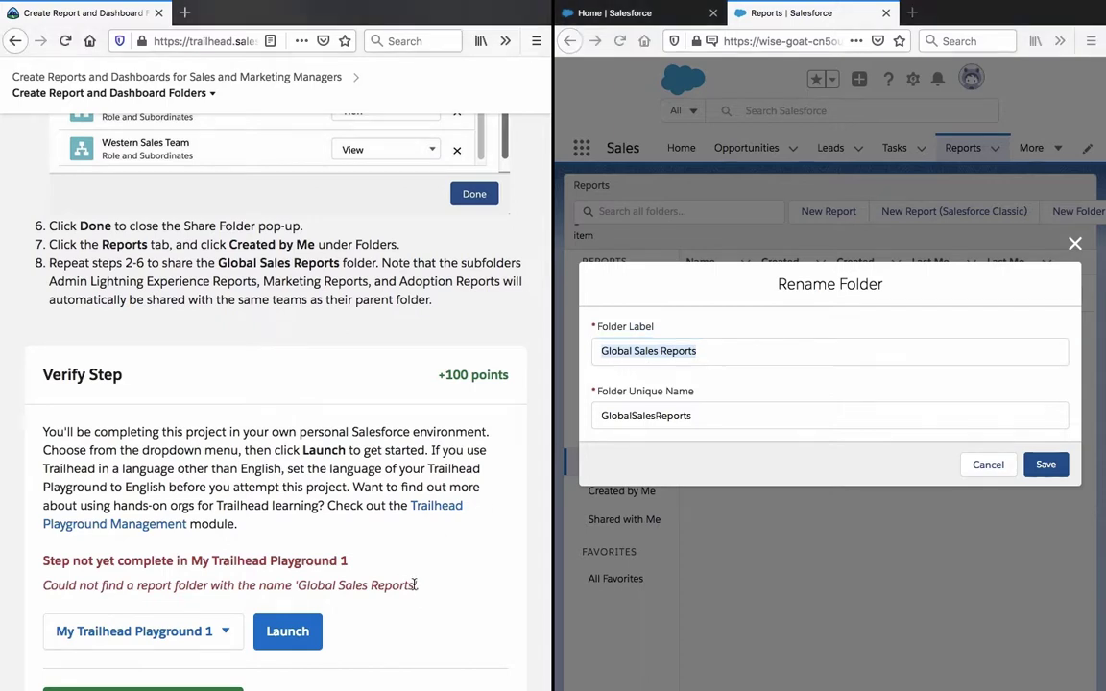
drag(414, 584, 298, 588)
key(ctrl+c)
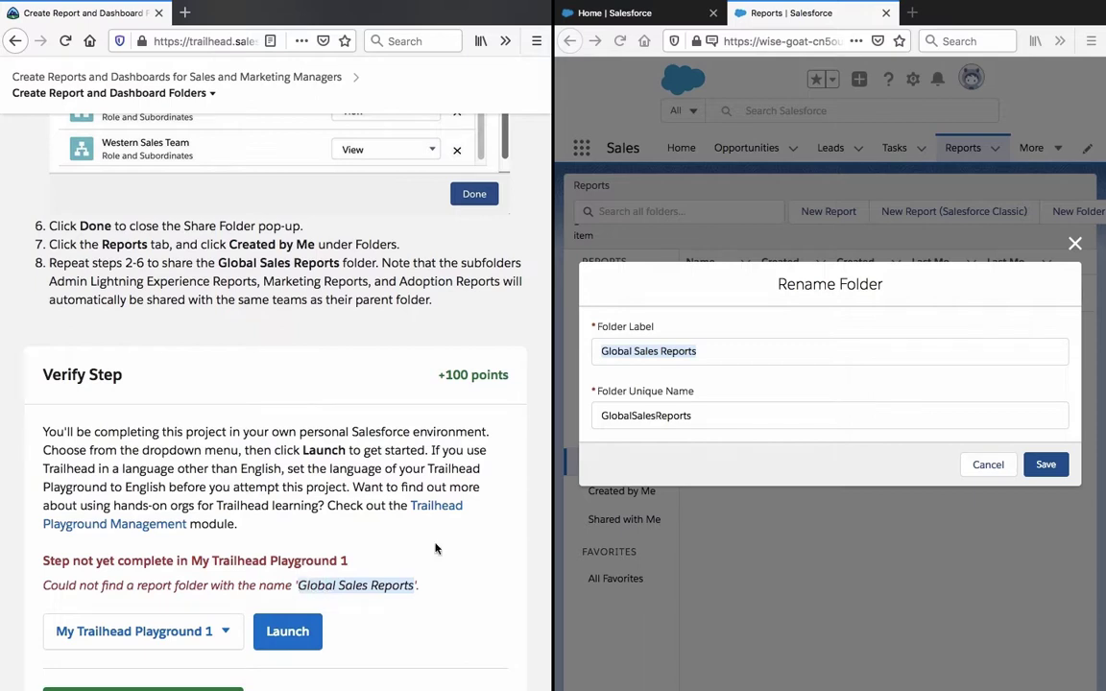
click(776, 353)
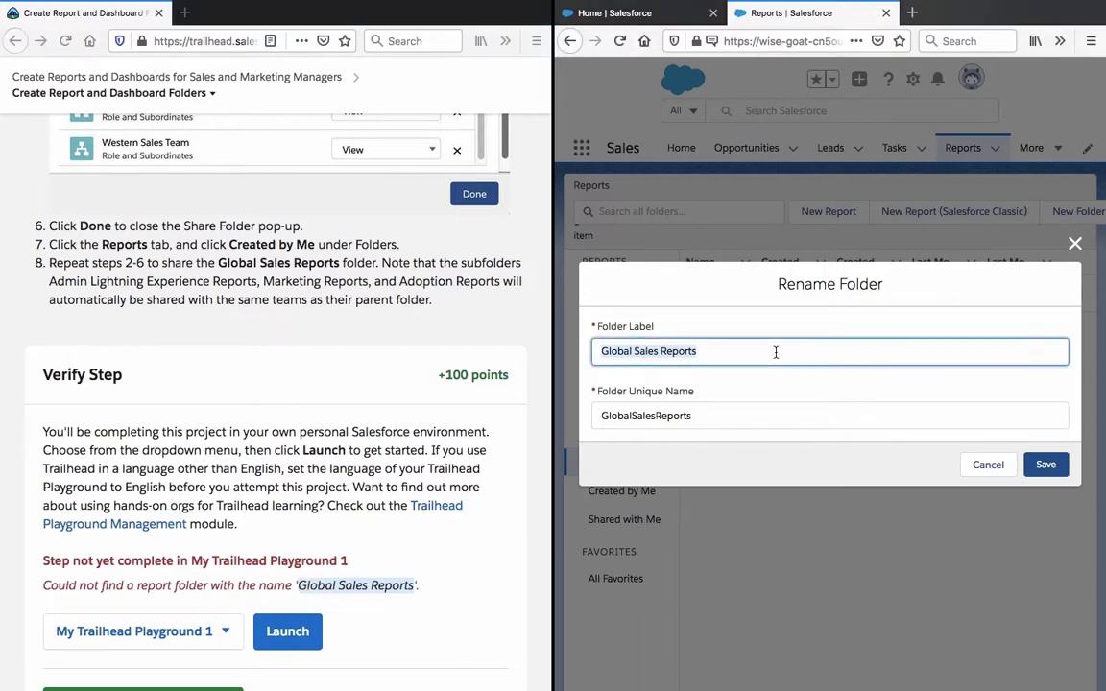
key(ctrl+v)
click(1047, 469)
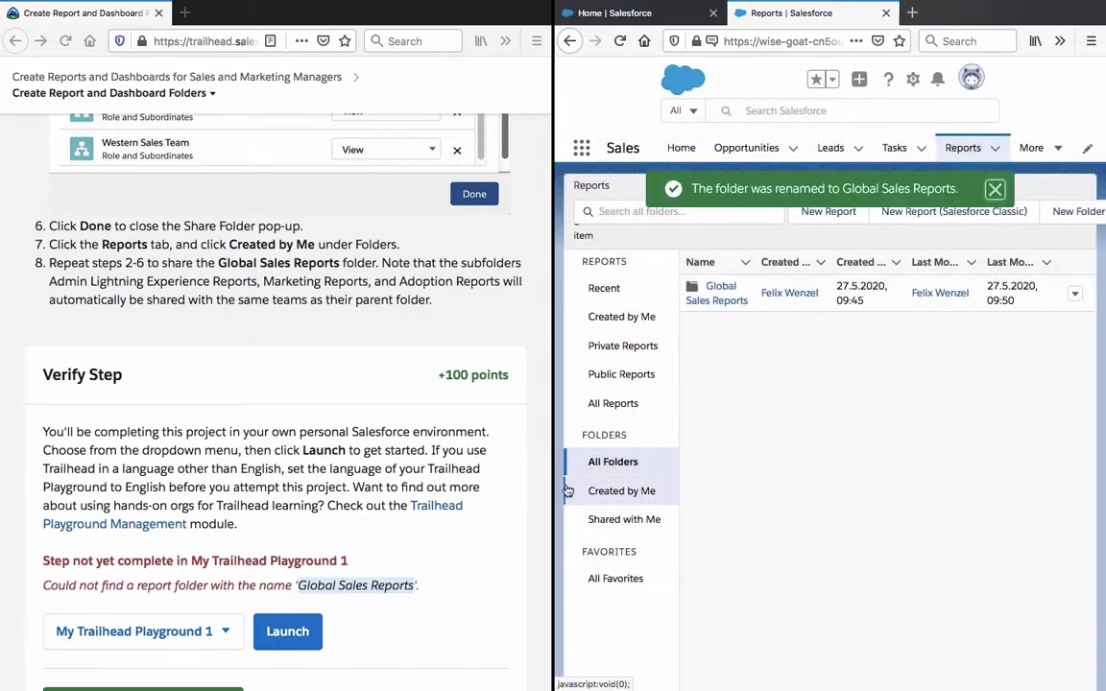